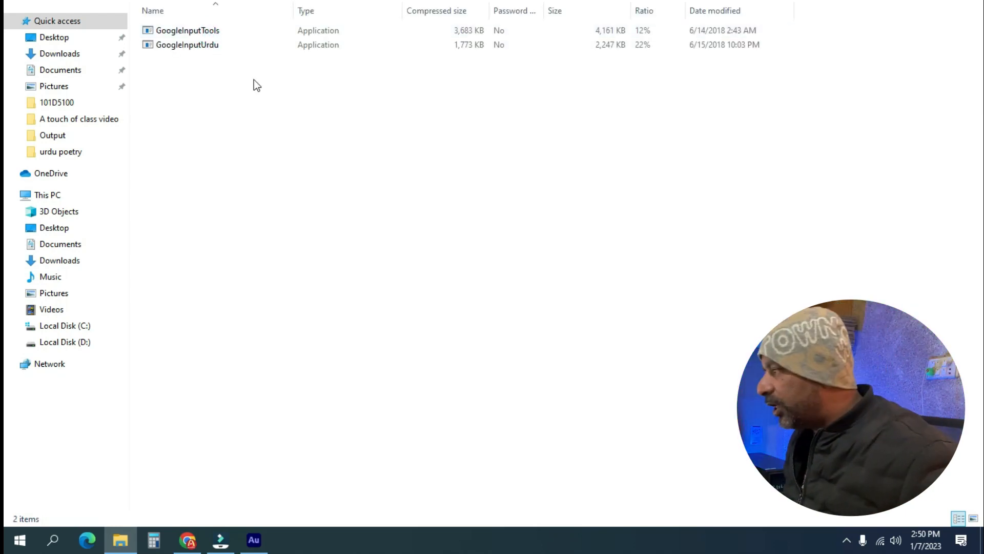
{"action": "left_click", "coordinate": [207, 31]}
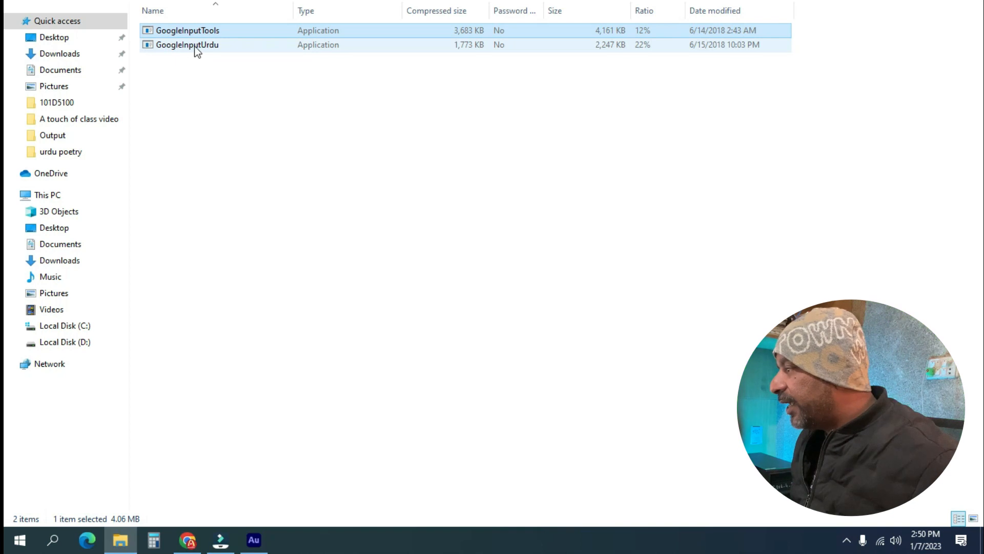
{"action": "left_click", "coordinate": [212, 46]}
{"action": "left_click", "coordinate": [283, 181]}
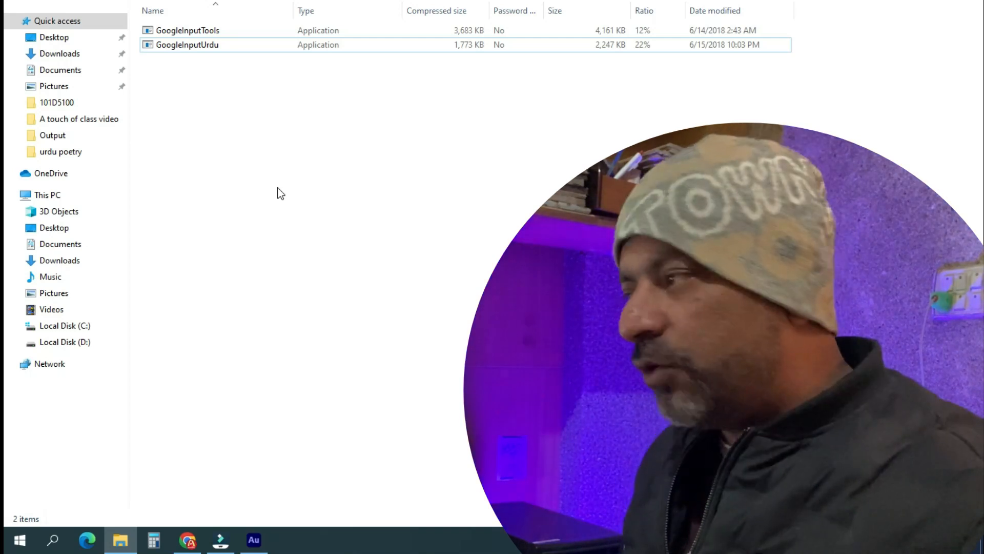
{"action": "left_click", "coordinate": [204, 34]}
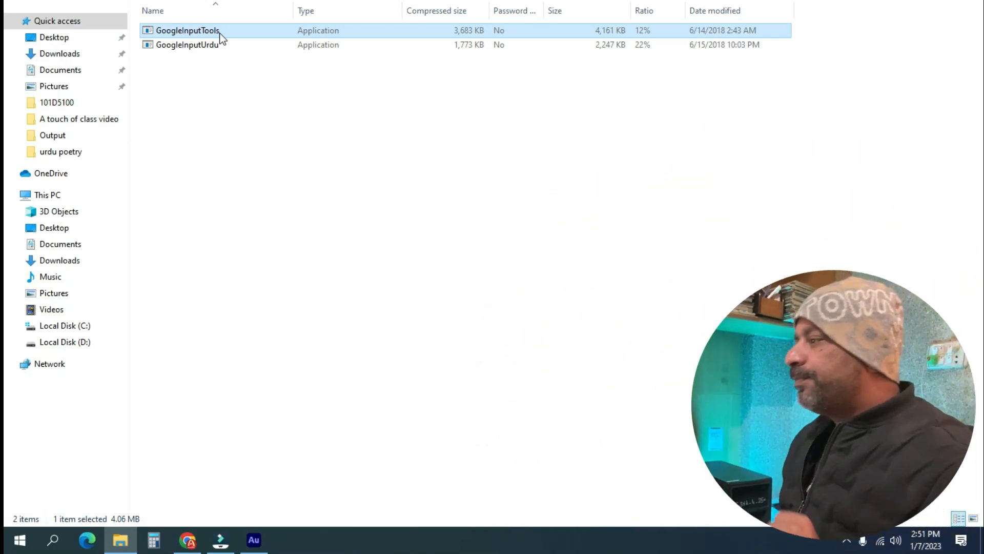
{"action": "double_click", "coordinate": [216, 32]}
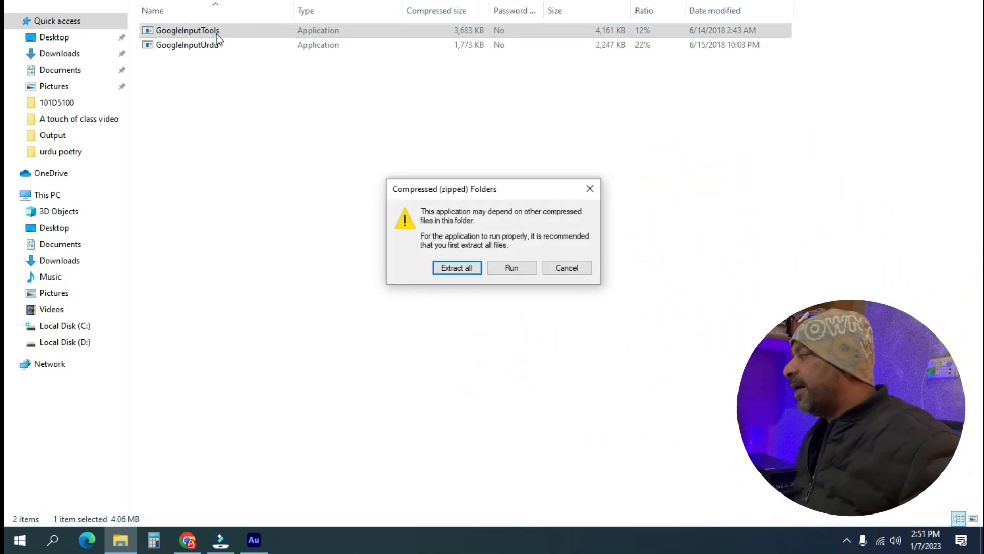
{"action": "left_click", "coordinate": [572, 272]}
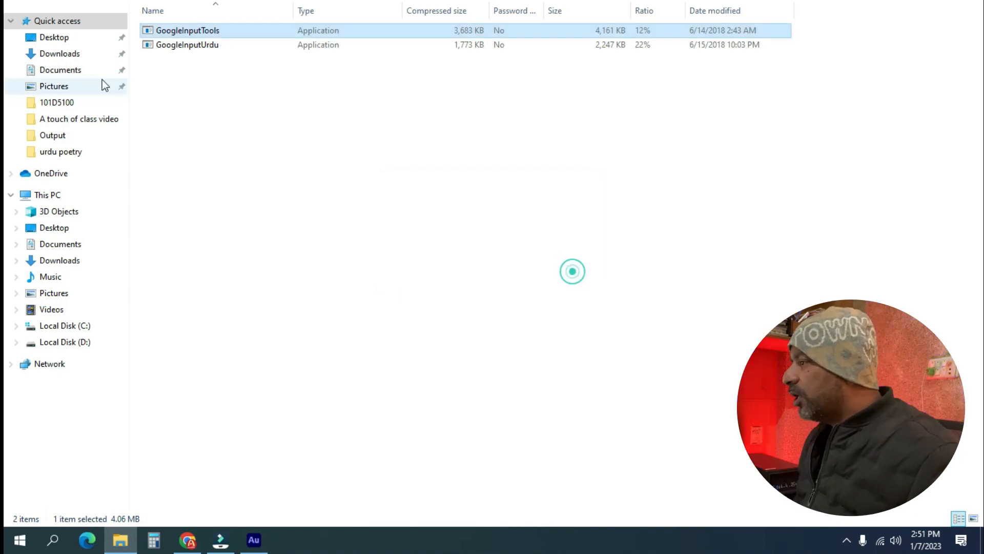
- Extract the GoogleInputToolsUrdu archive into the folder that contains it and open the extracted folder
{"action": "right_click", "coordinate": [203, 34]}
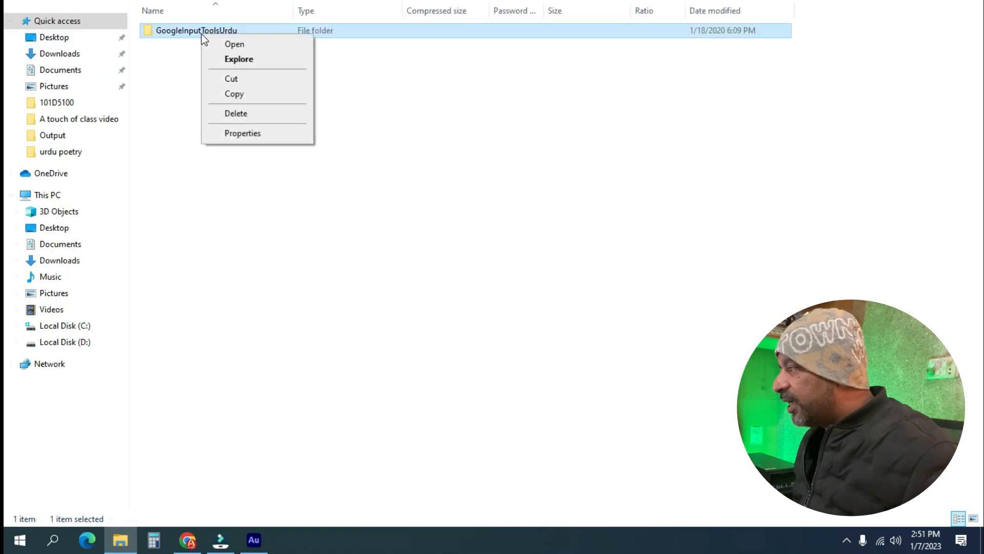
{"action": "left_click", "coordinate": [28, 6]}
{"action": "right_click", "coordinate": [179, 37]}
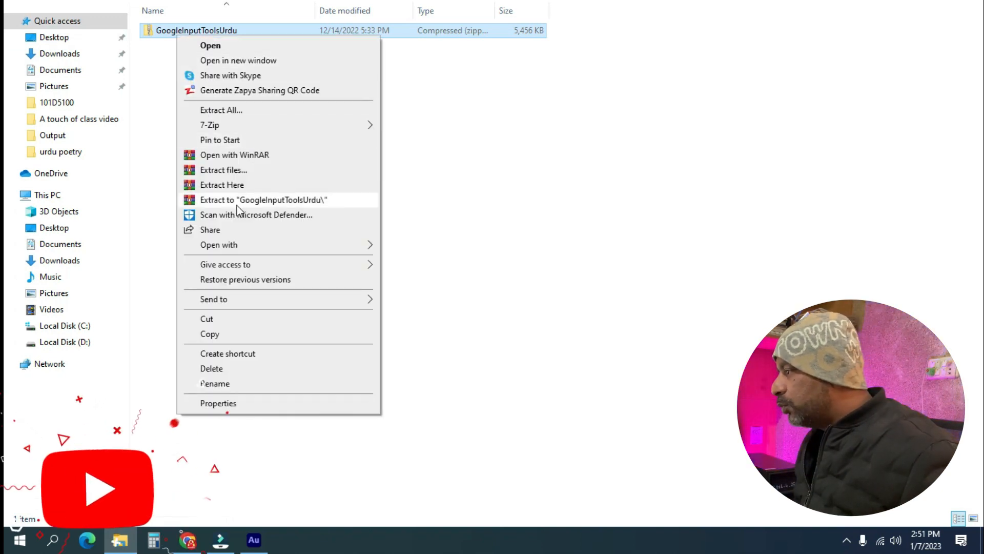
{"action": "left_click", "coordinate": [229, 187]}
{"action": "left_click", "coordinate": [195, 70]}
{"action": "double_click", "coordinate": [168, 36]}
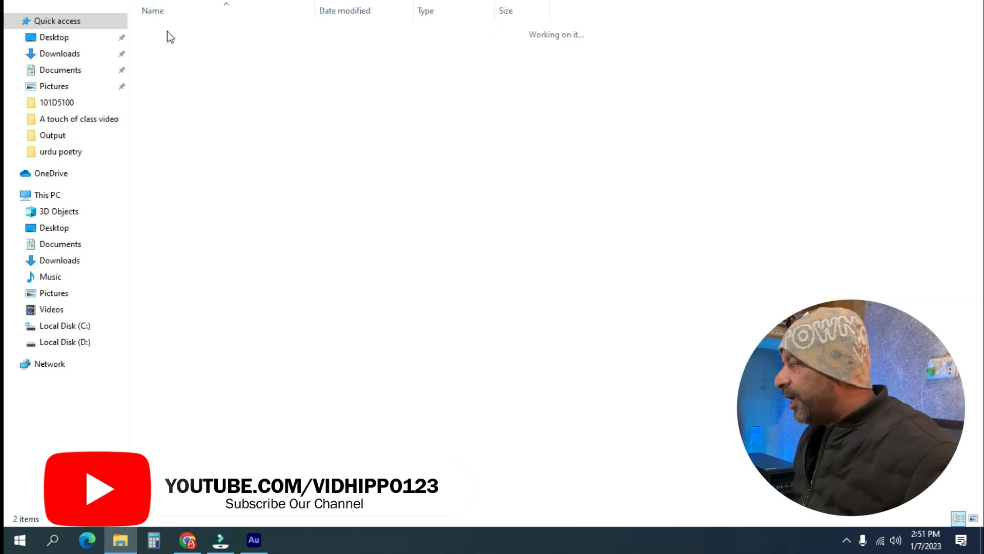
- Run the extracted GoogleInputTools installer and finish its setup wizard
{"action": "left_click", "coordinate": [202, 32]}
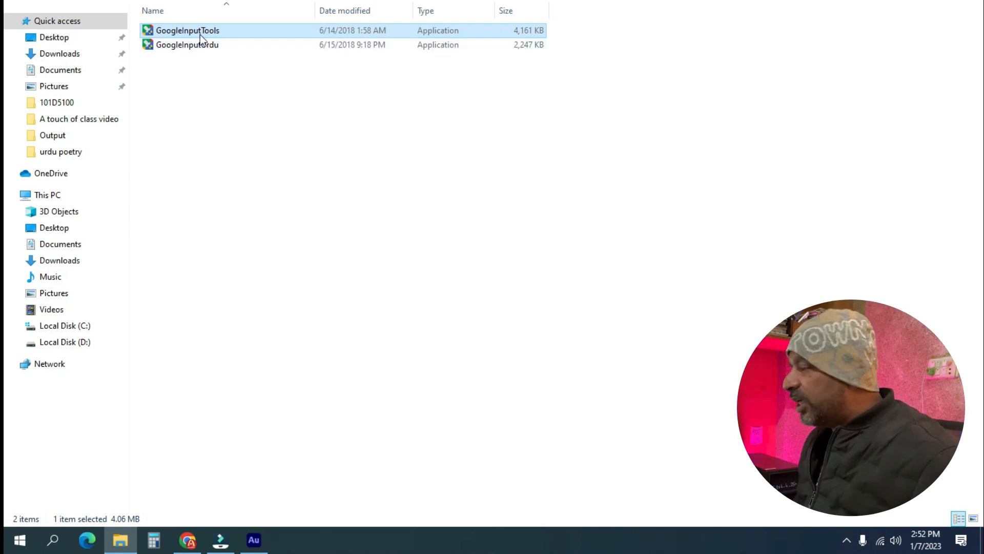
{"action": "mouse_move", "coordinate": [200, 35]}
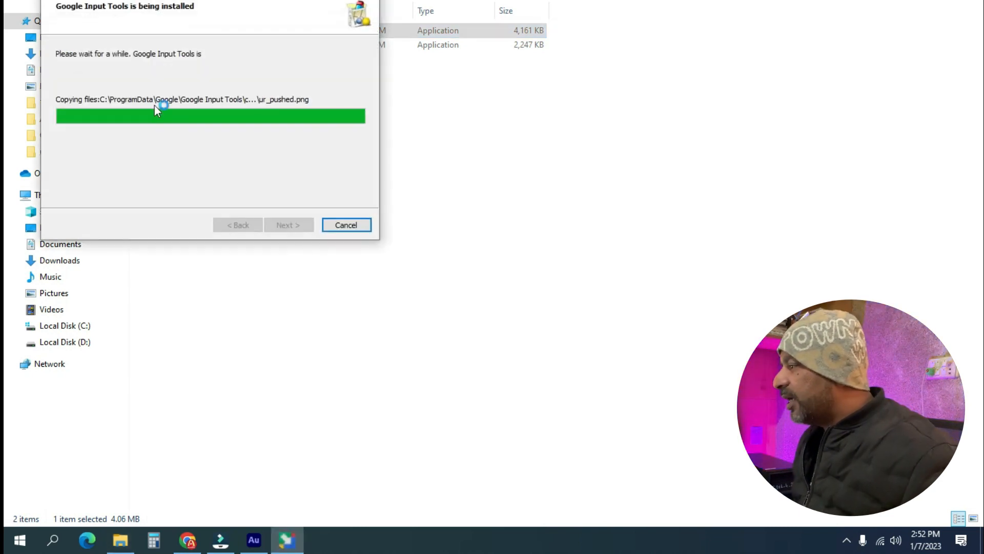
{"action": "left_click", "coordinate": [303, 224]}
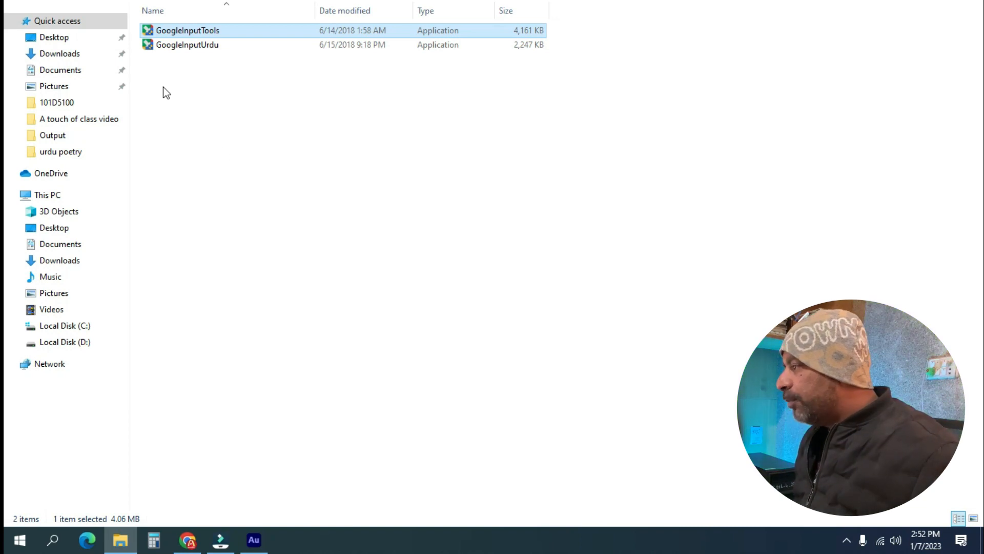
- Install the Urdu language package with GoogleInputUrdu and finish its setup wizard
{"action": "left_click", "coordinate": [194, 46]}
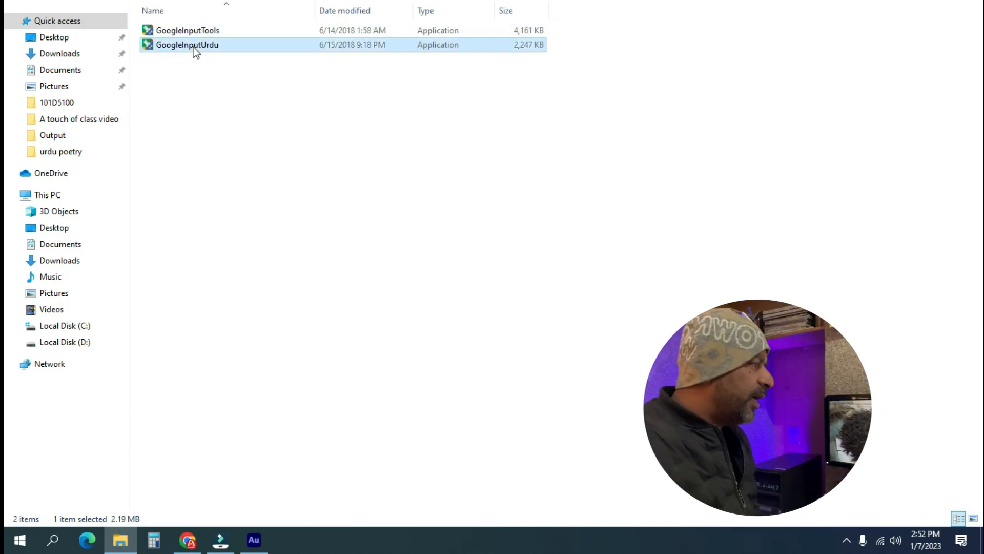
{"action": "double_click", "coordinate": [193, 47]}
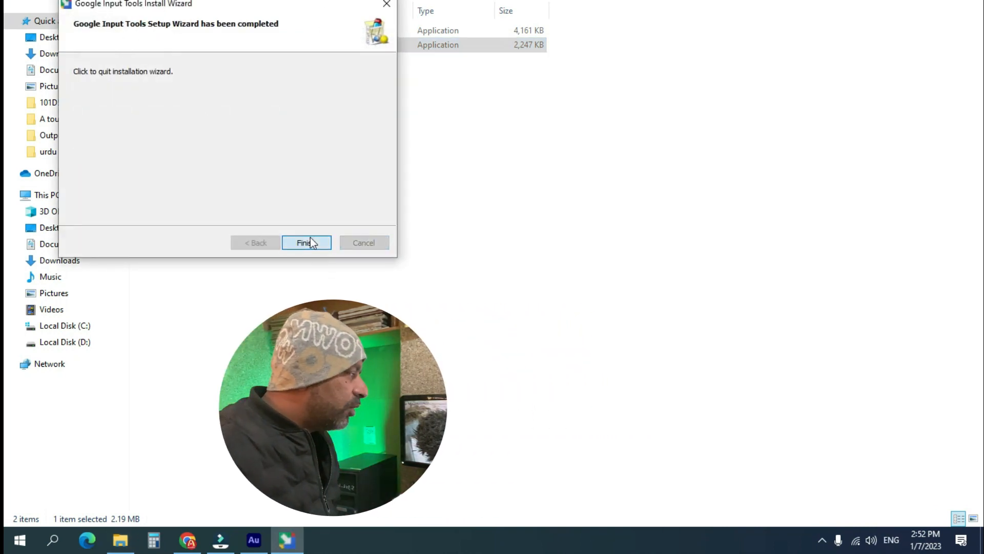
{"action": "left_click", "coordinate": [310, 242]}
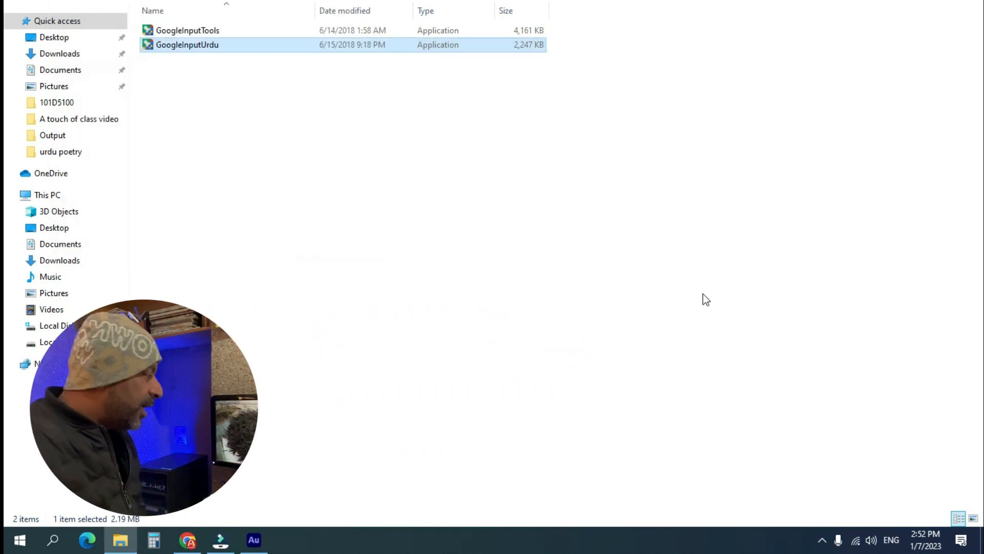
- Try to switch the input language to Urdu (Pakistan) Google Input Tools while in the folder window
{"action": "left_click", "coordinate": [891, 542]}
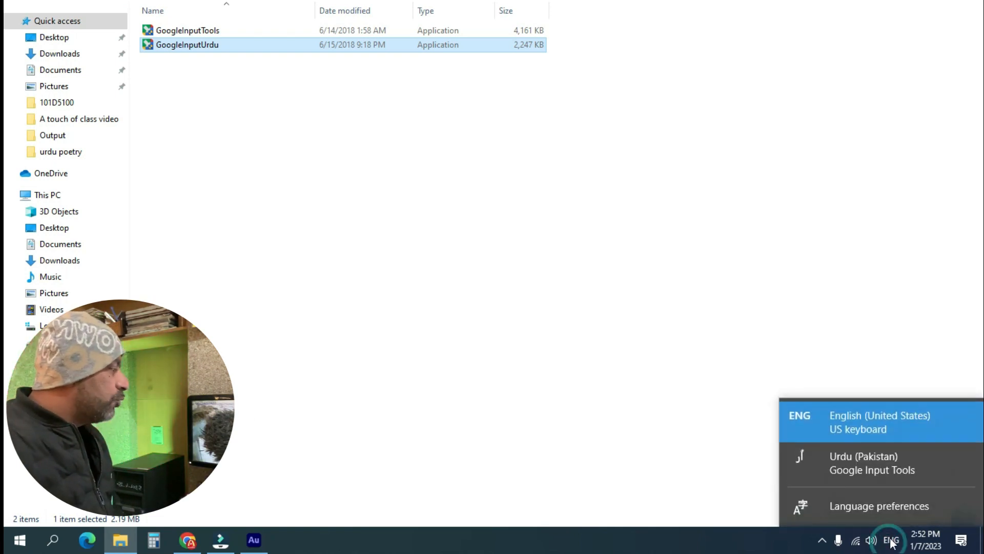
{"action": "left_click", "coordinate": [865, 467]}
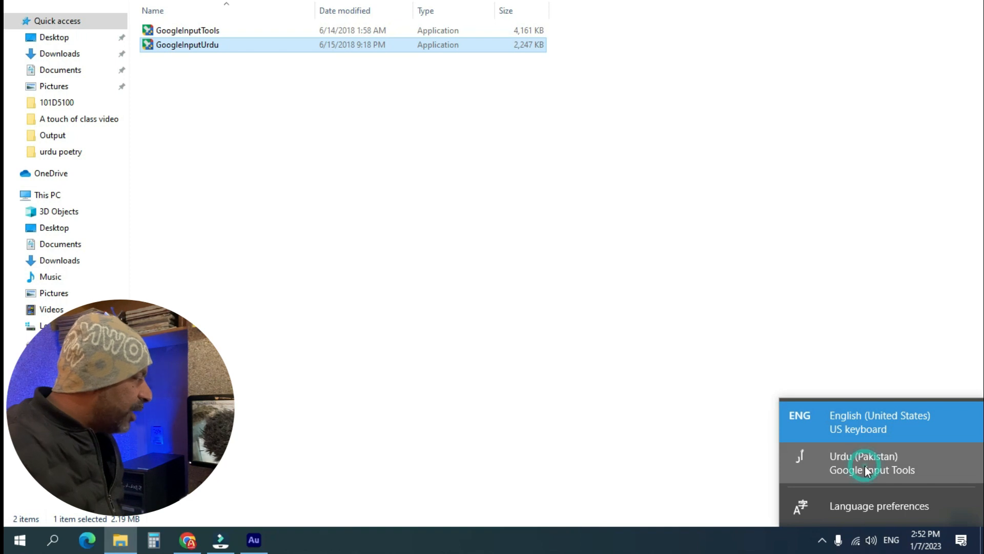
{"action": "left_click", "coordinate": [387, 248]}
- Create a new text document in the folder with the two installers
{"action": "right_click", "coordinate": [310, 236]}
{"action": "left_click", "coordinate": [405, 382]}
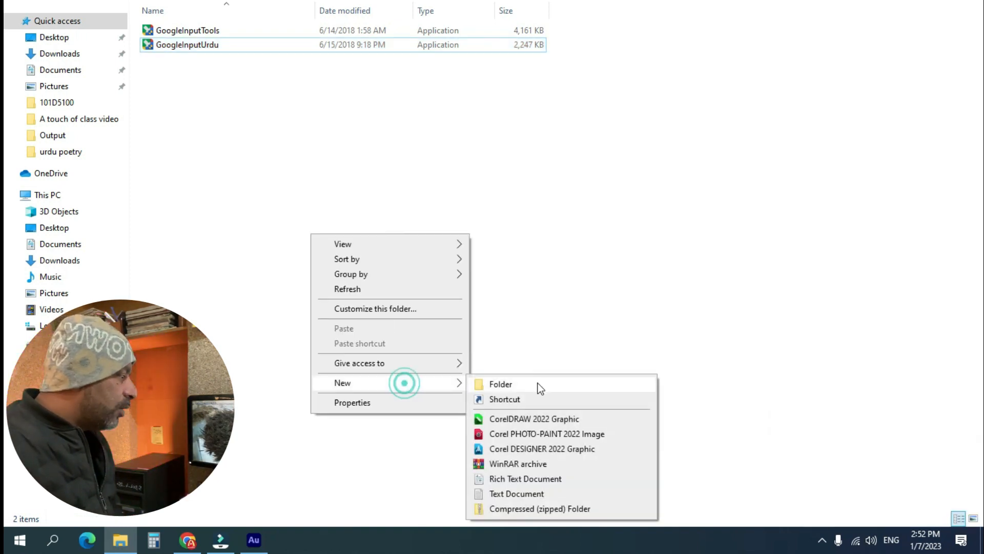
{"action": "left_click", "coordinate": [519, 493]}
{"action": "left_click", "coordinate": [362, 220]}
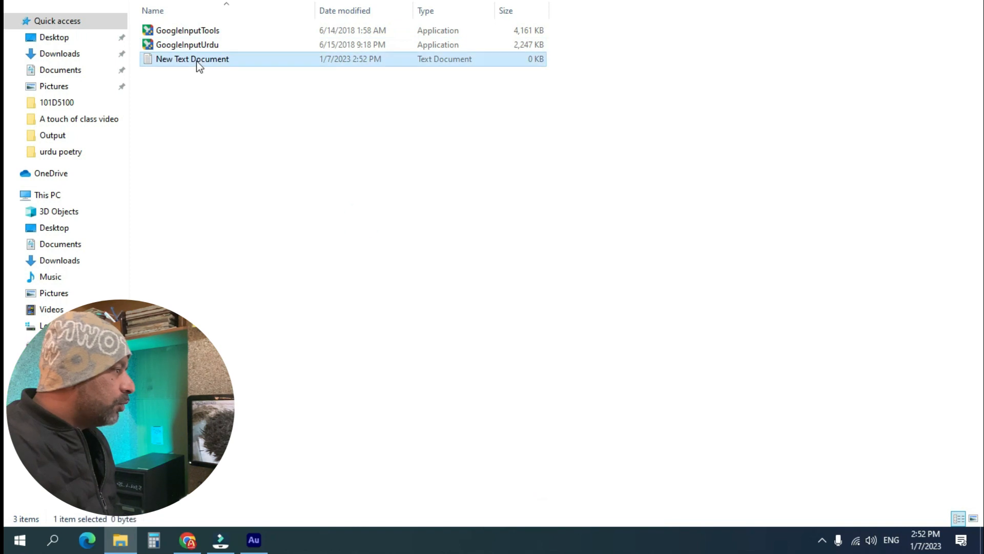
- Open the new text document and write a first name in English letters, leaving a blank line below it
{"action": "double_click", "coordinate": [198, 60]}
{"action": "left_click", "coordinate": [293, 225]}
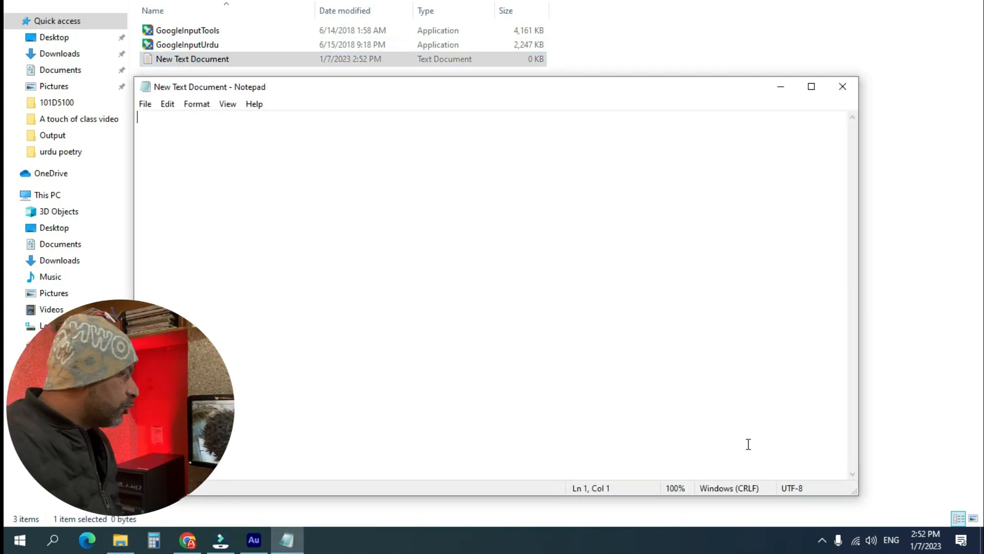
{"action": "type", "text": "atif"}
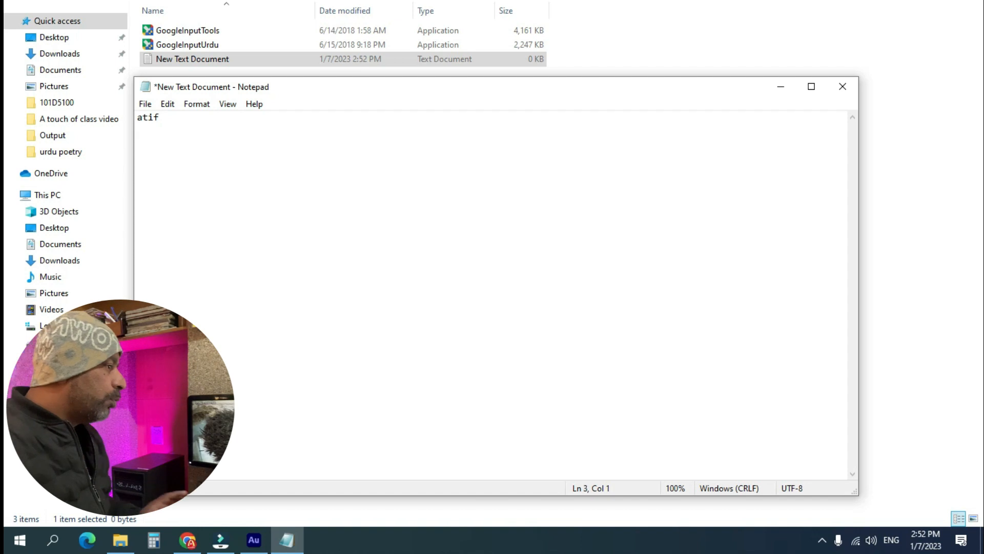
- Switch the input language to Urdu (Pakistan) Google Input Tools and enter the same name using the second Urdu suggestion
{"action": "left_click", "coordinate": [891, 540]}
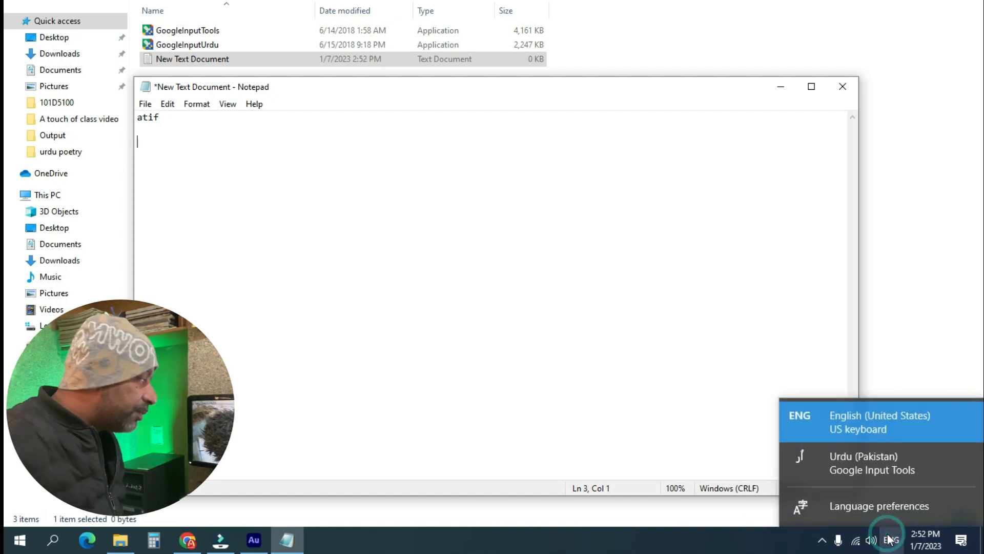
{"action": "left_click", "coordinate": [845, 454]}
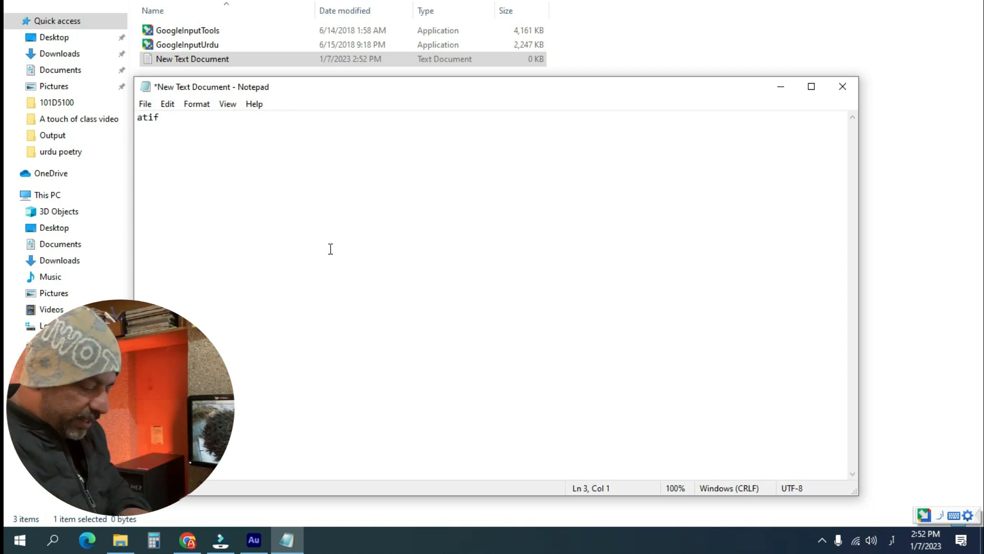
{"action": "type", "text": "atif"}
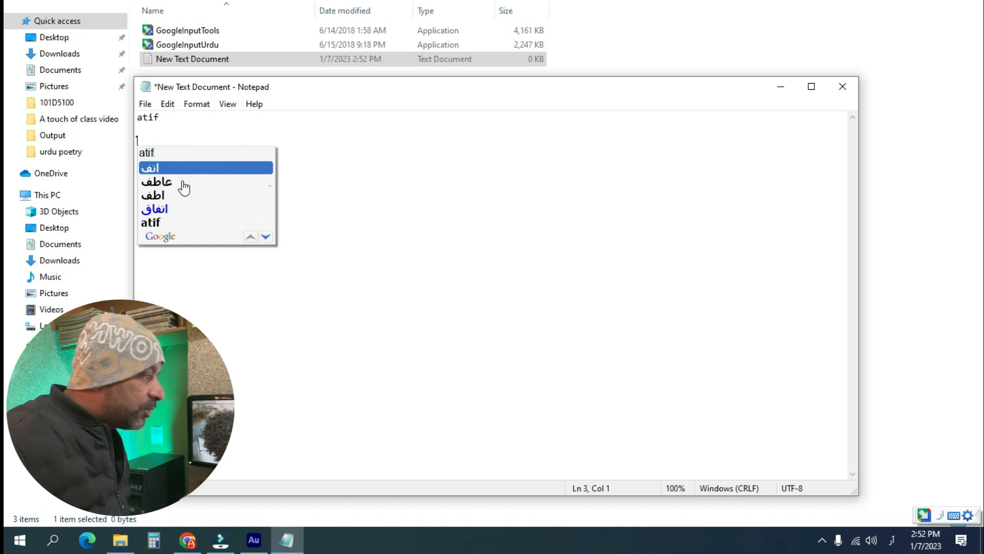
{"action": "left_click", "coordinate": [172, 181]}
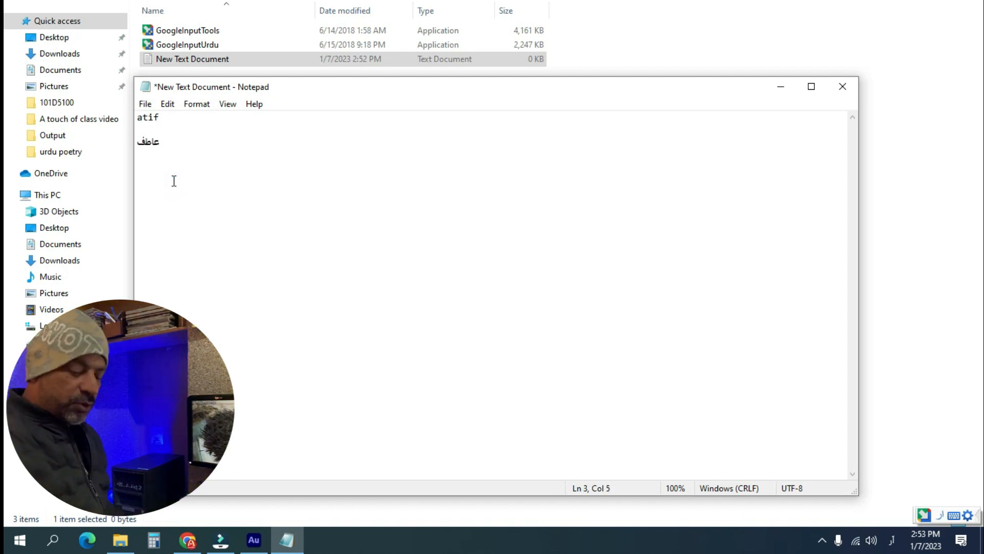
- Select all the text in the document and set its font size to 28
{"action": "key", "text": "ctrl+a"}
{"action": "left_click", "coordinate": [198, 105]}
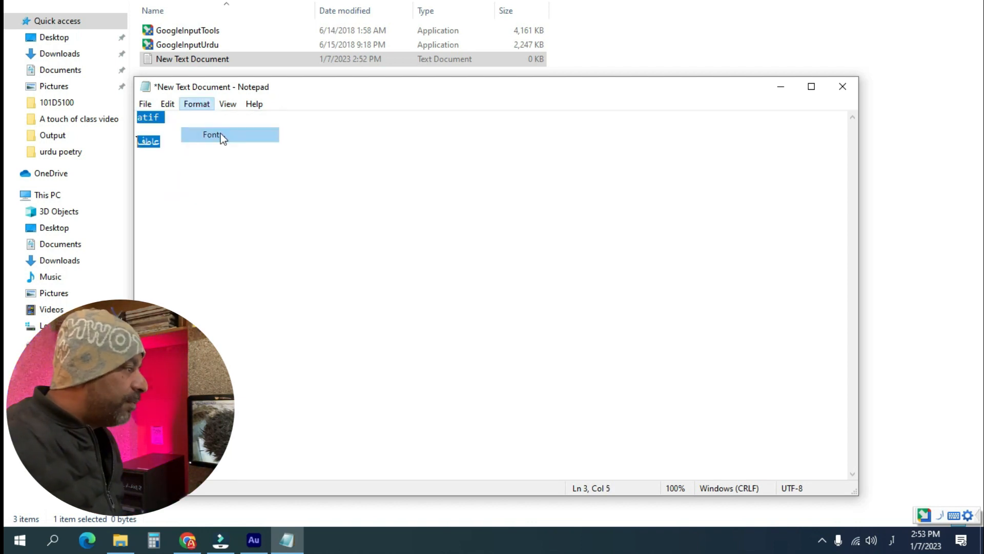
{"action": "left_click", "coordinate": [220, 134]}
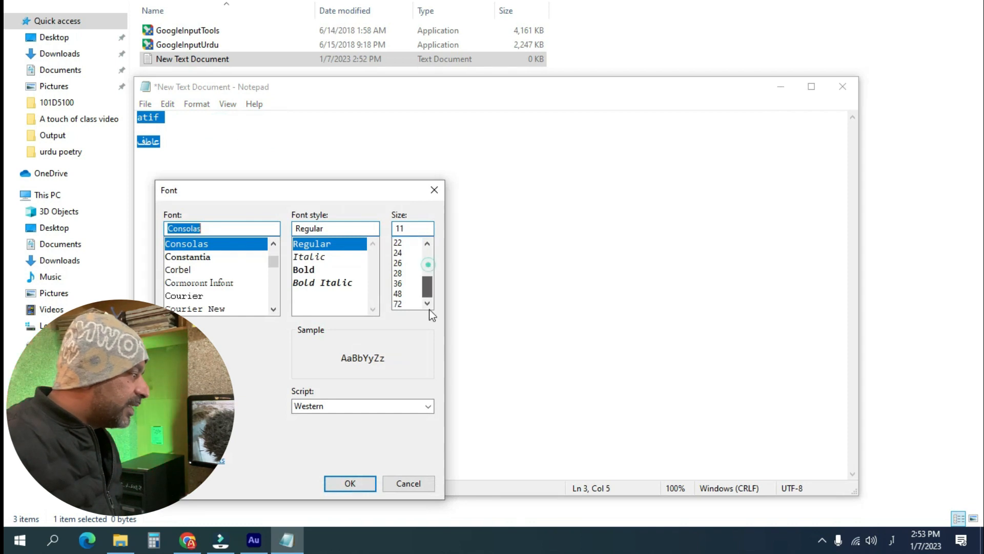
{"action": "left_click", "coordinate": [402, 293]}
{"action": "left_click", "coordinate": [406, 273]}
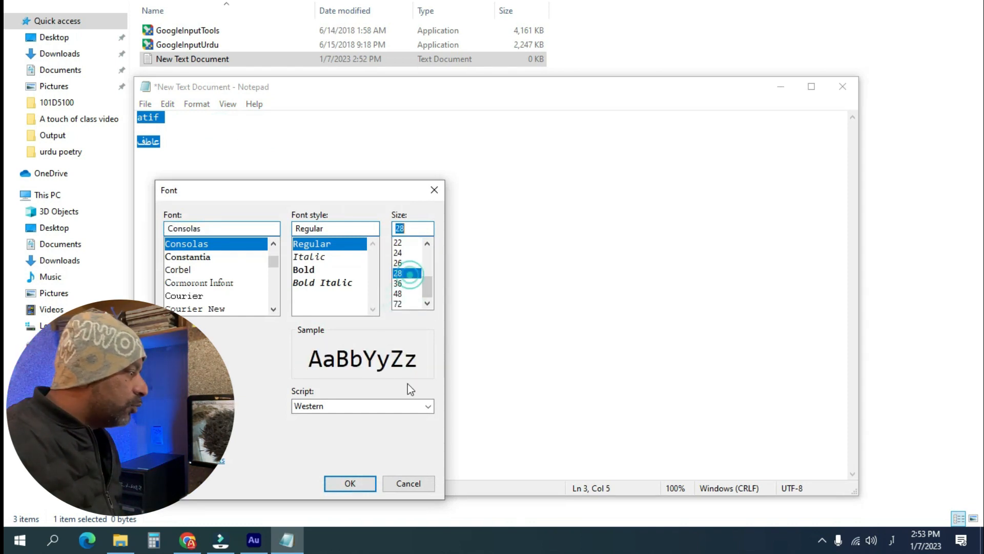
{"action": "left_click", "coordinate": [351, 483]}
{"action": "left_click", "coordinate": [262, 280]}
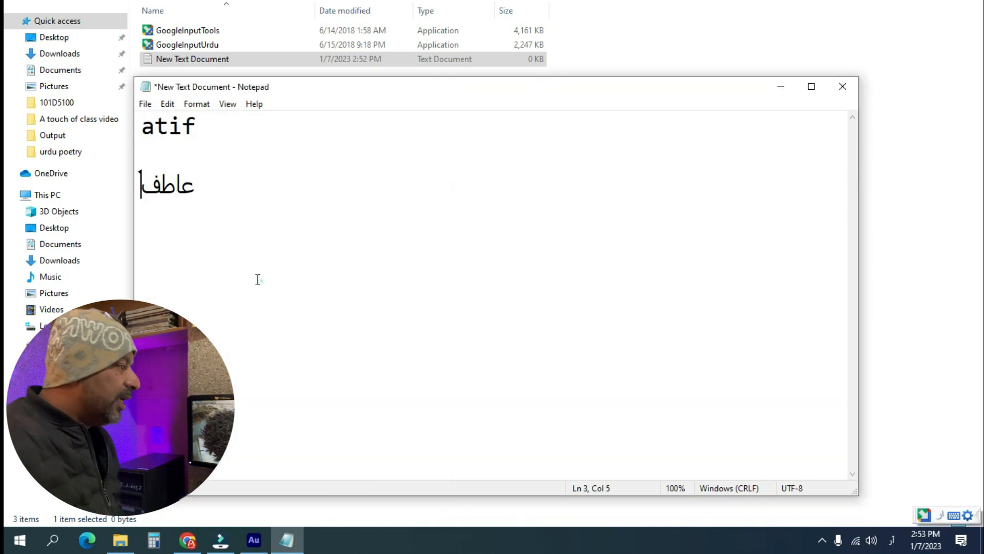
{"action": "double_click", "coordinate": [209, 203]}
{"action": "left_click", "coordinate": [228, 207]}
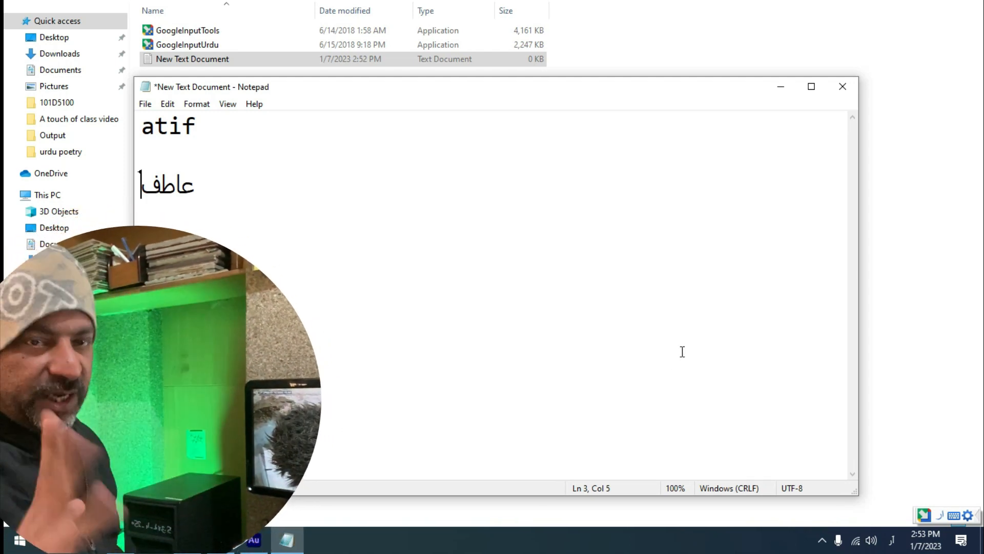
- Switch the input language to English (United States) and back to Urdu (Pakistan) Google Input Tools
{"action": "left_click", "coordinate": [892, 539]}
{"action": "left_click", "coordinate": [852, 422]}
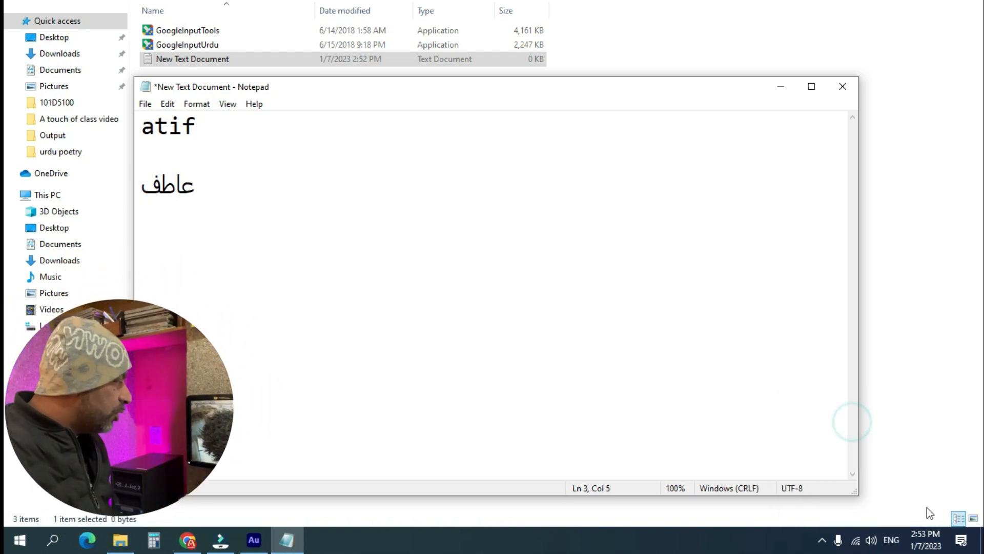
{"action": "left_click", "coordinate": [895, 543]}
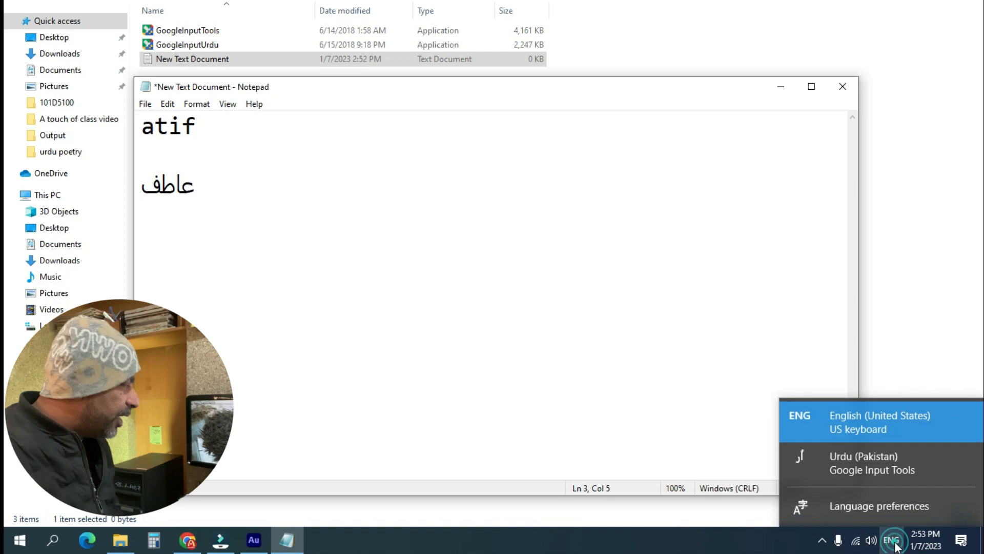
{"action": "left_click", "coordinate": [850, 472]}
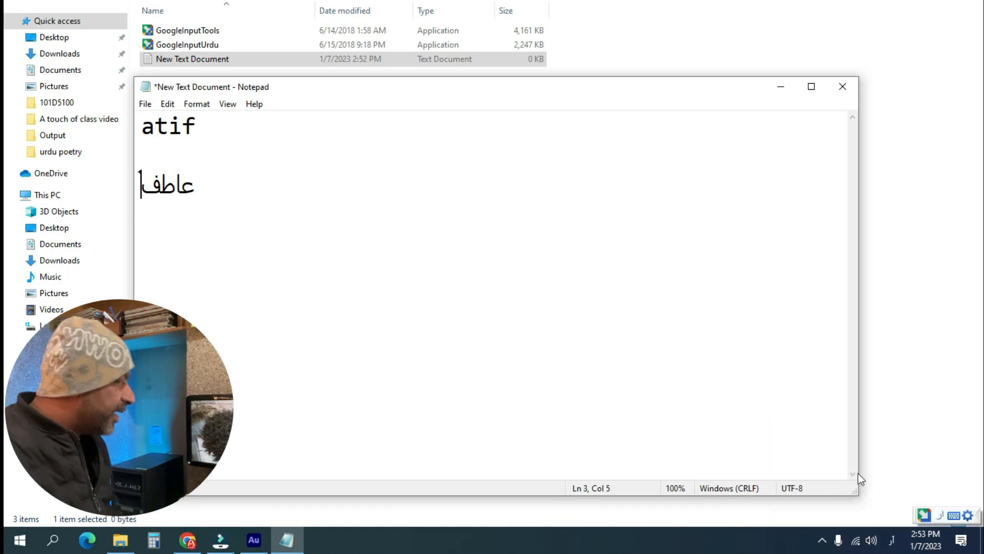
- Show the on-screen Urdu keyboard, write "کیا حال ہے" phonetically as "kaya haal hai" on a new line, and start another line
{"action": "left_click", "coordinate": [954, 519]}
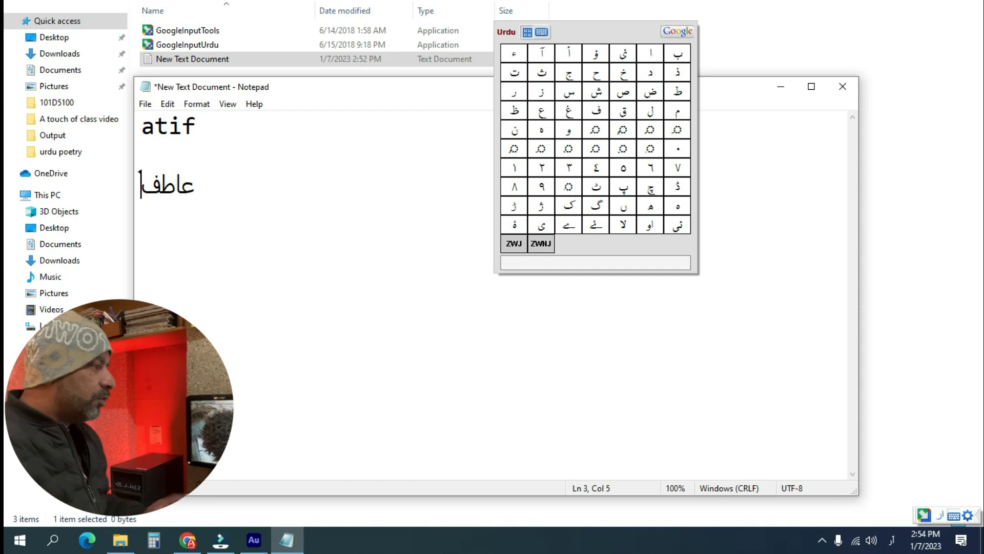
{"action": "key", "text": "Return"}
{"action": "type", "text": "kaya"}
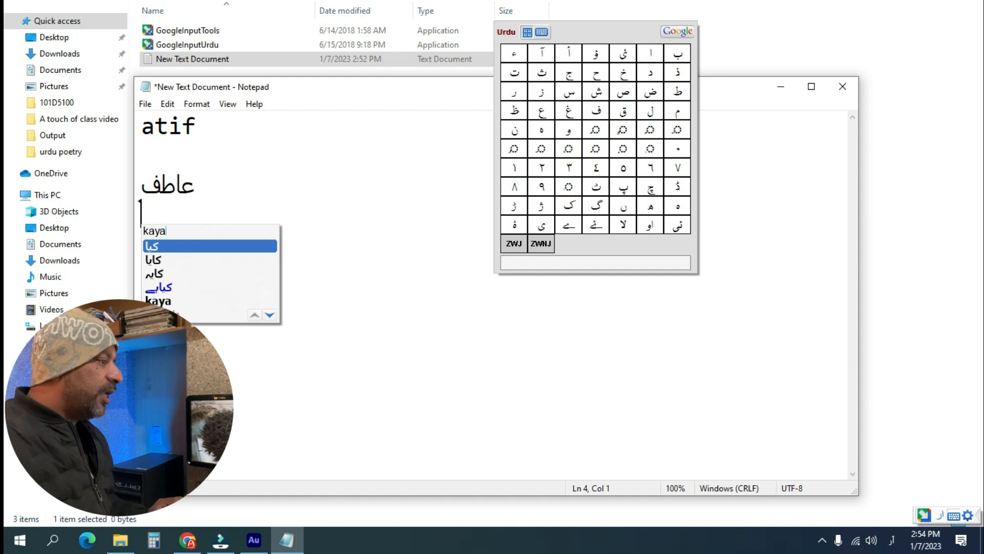
{"action": "key", "text": "space"}
{"action": "type", "text": "haal"}
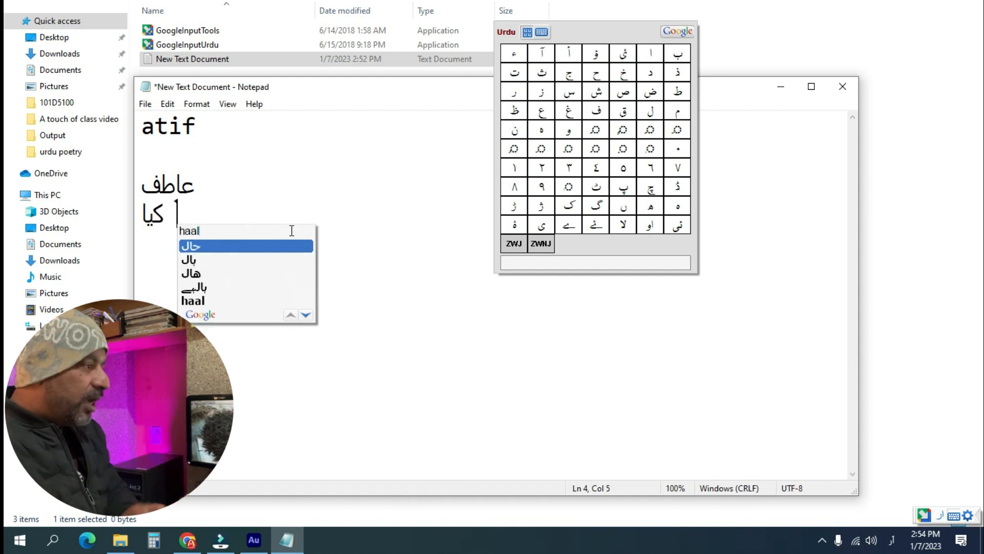
{"action": "key", "text": "space"}
{"action": "type", "text": "hai"}
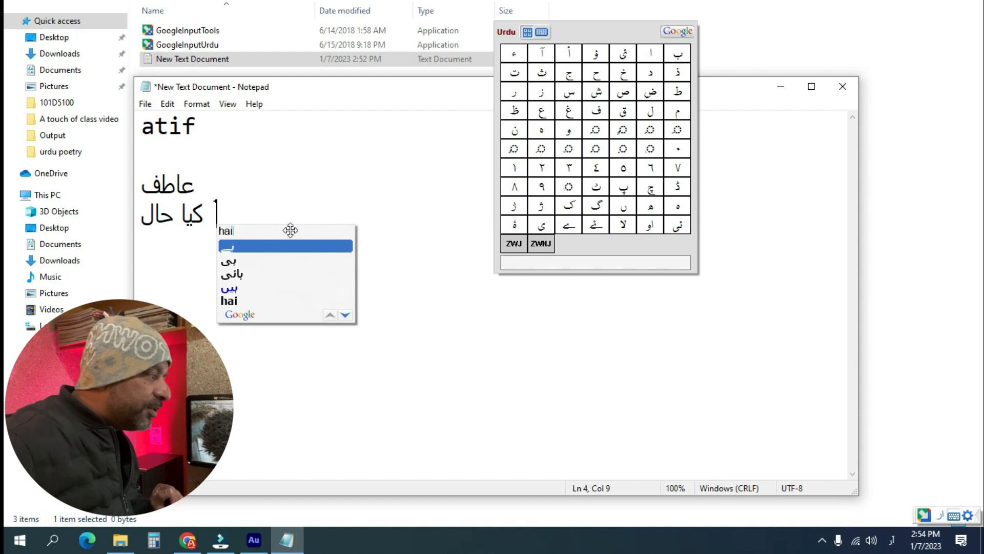
{"action": "key", "text": "space"}
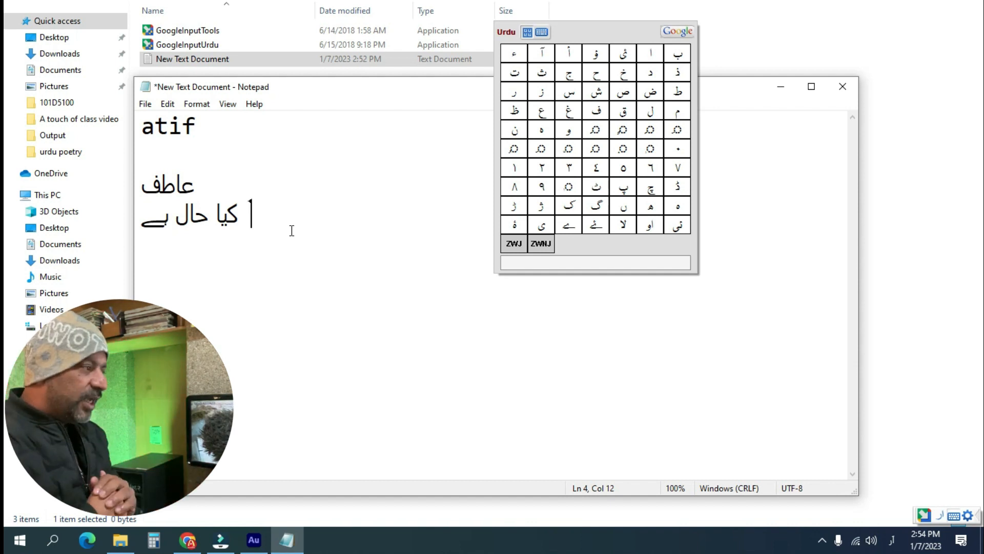
{"action": "key", "text": "Return"}
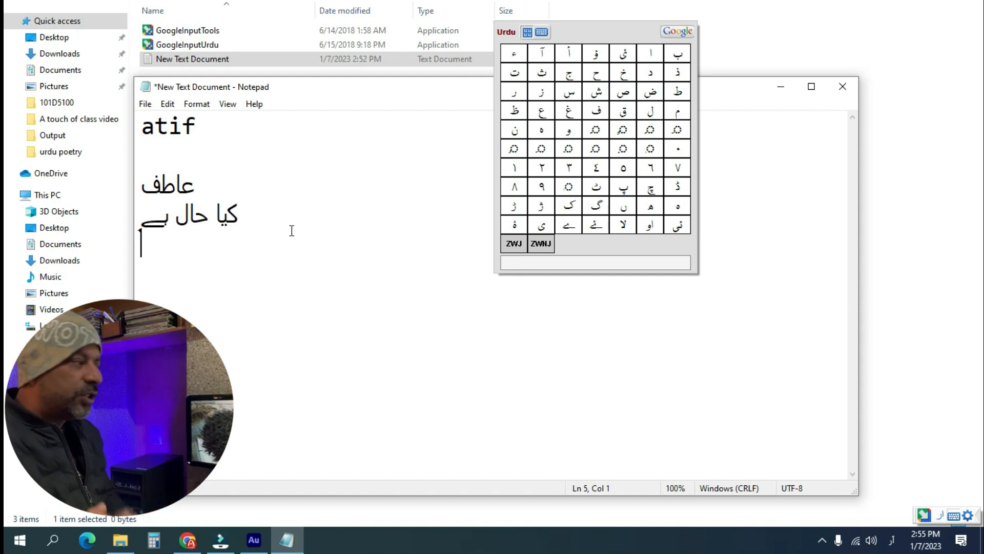
- Switch the on-screen Urdu keyboard from the character grid to the full keyboard layout, move it over the document and check its shifted characters
{"action": "left_click", "coordinate": [542, 34]}
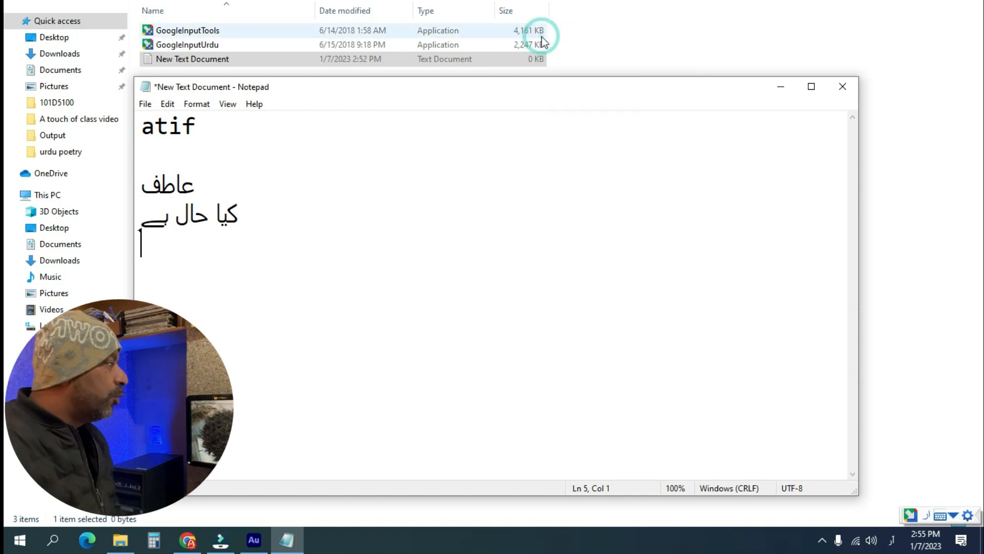
{"action": "left_click_drag", "start_coordinate": [771, 365], "coordinate": [673, 175]}
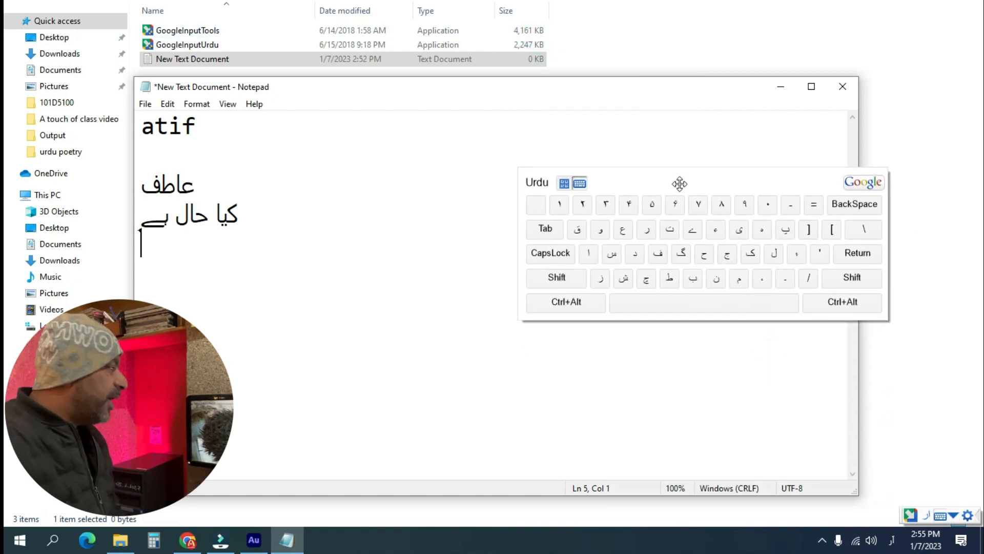
{"action": "left_click", "coordinate": [566, 282]}
{"action": "left_click", "coordinate": [566, 282]}
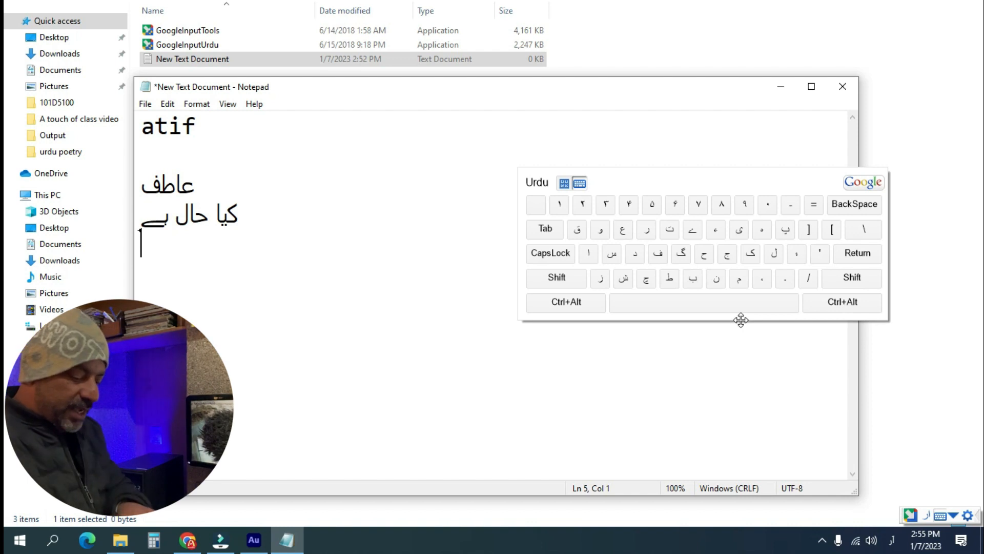
- Write the first name directly in Urdu letters using the physical keyboard and start a new line
{"action": "type", "text": "عا"}
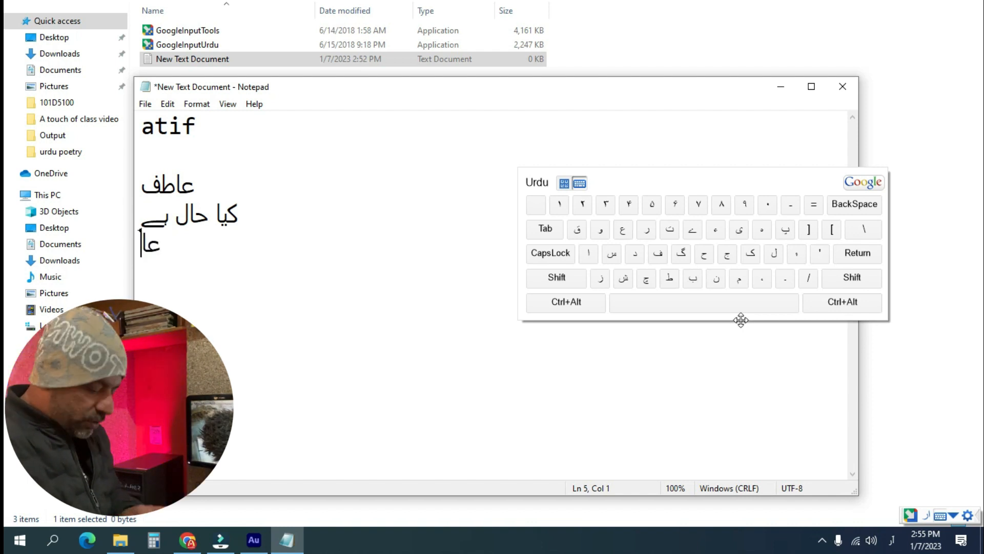
{"action": "type", "text": "طف"}
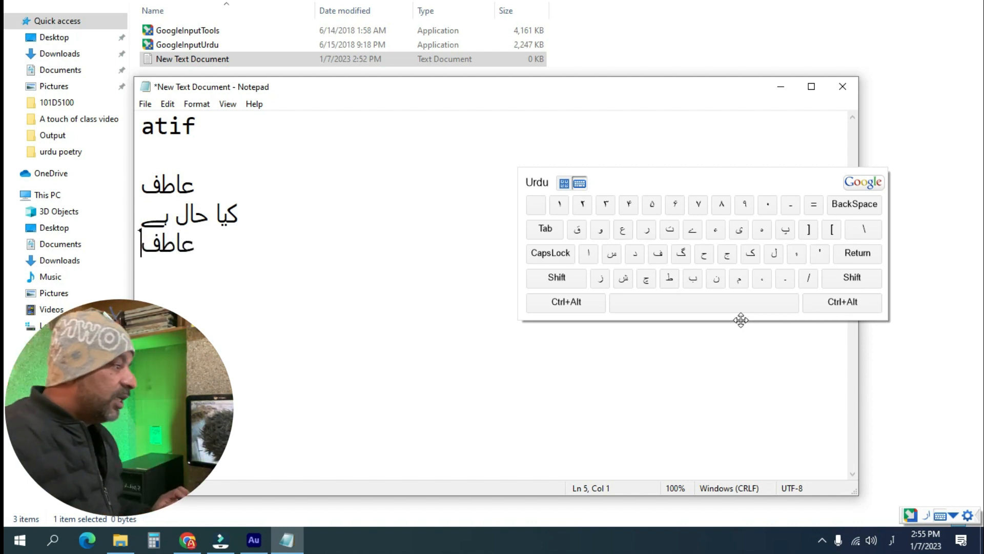
{"action": "key", "text": "Return"}
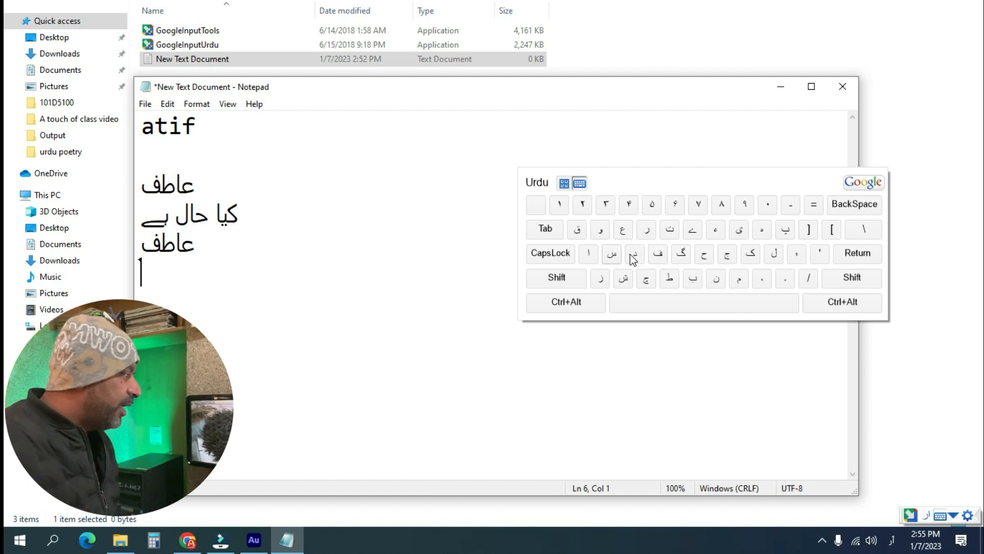
- Write the same name again by picking its letters on the on-screen Urdu keyboard, and return that keyboard to the character grid
{"action": "left_click", "coordinate": [623, 229]}
{"action": "left_click", "coordinate": [588, 255]}
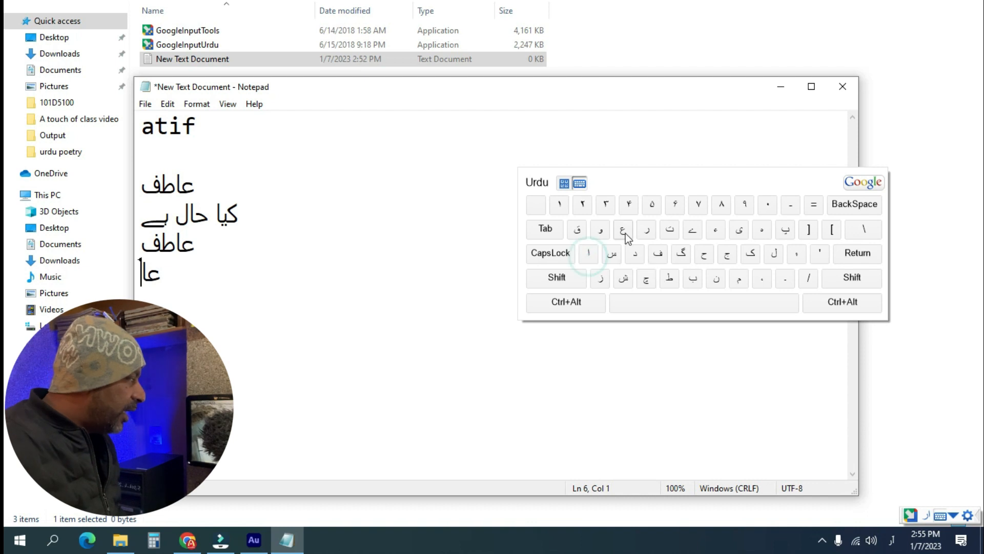
{"action": "left_click", "coordinate": [675, 284]}
{"action": "left_click", "coordinate": [659, 255]}
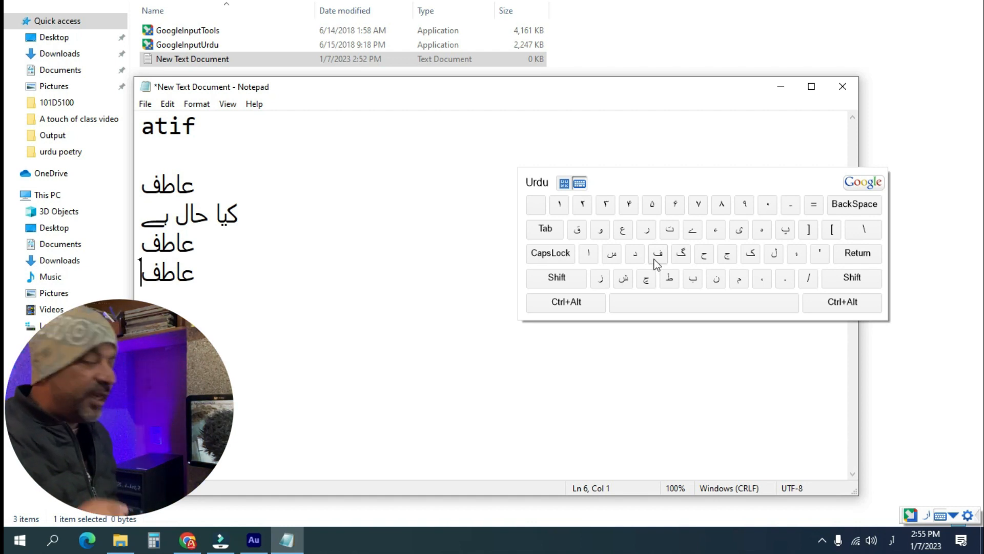
{"action": "left_click", "coordinate": [565, 185]}
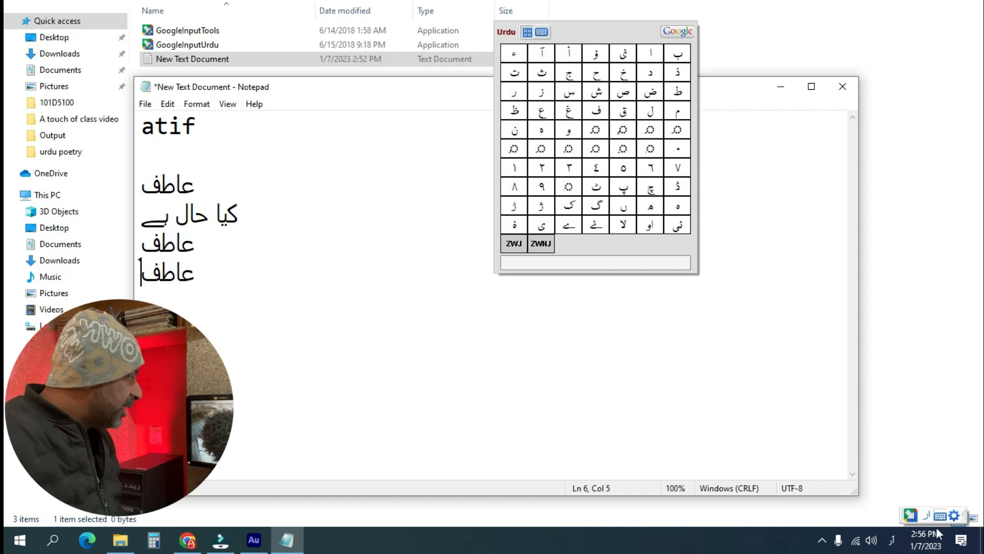
- Switch the input language to English (United States) and review the available input languages
{"action": "left_click", "coordinate": [893, 539]}
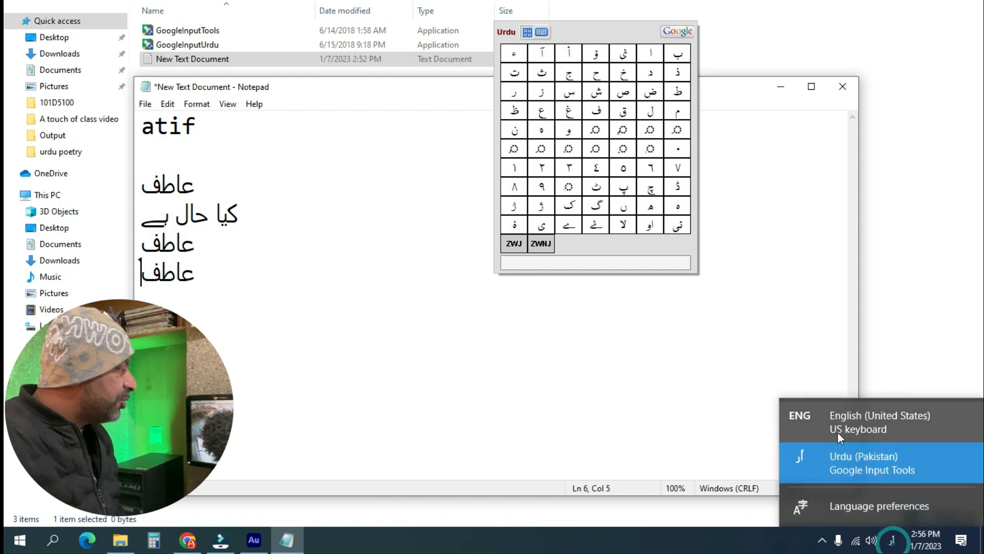
{"action": "left_click", "coordinate": [885, 421]}
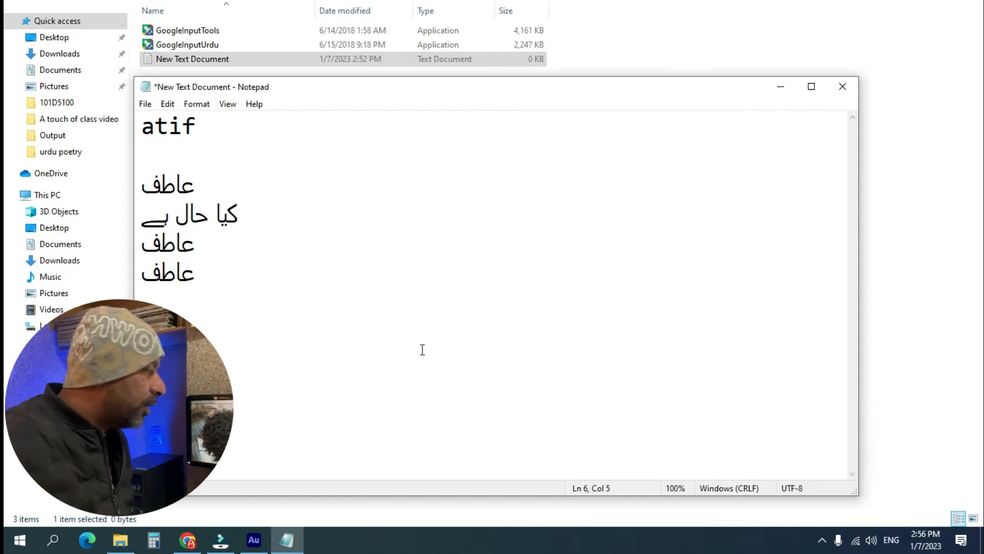
{"action": "left_click", "coordinate": [894, 541]}
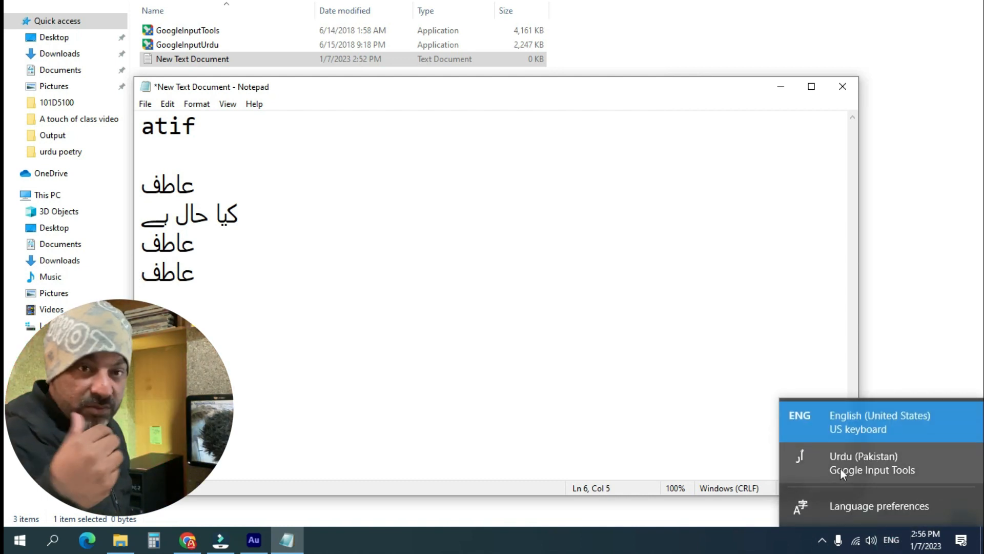
{"action": "left_click", "coordinate": [891, 540]}
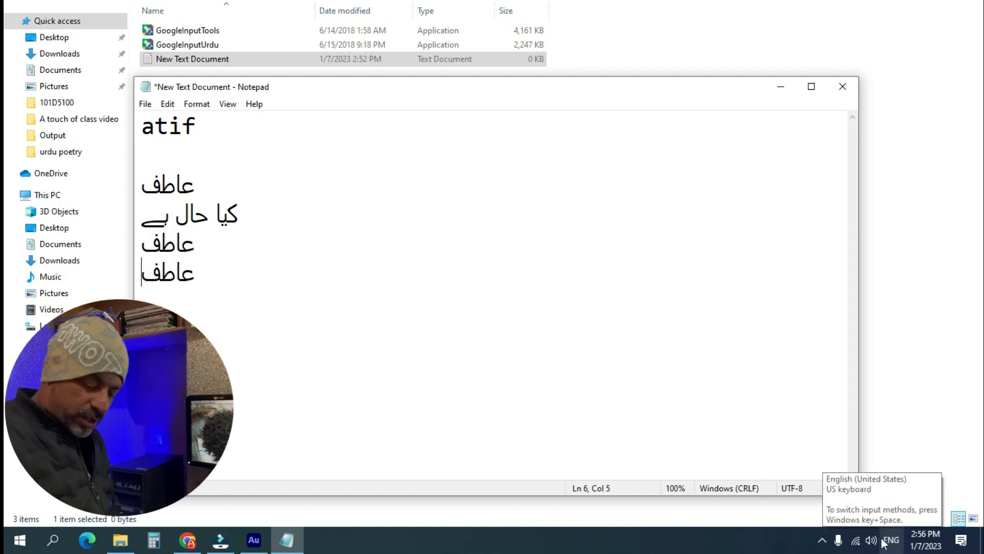
- Toggle the input language to Urdu (Pakistan) and back to English (United States), and add a new line at the document's end
{"action": "key", "text": "super+space"}
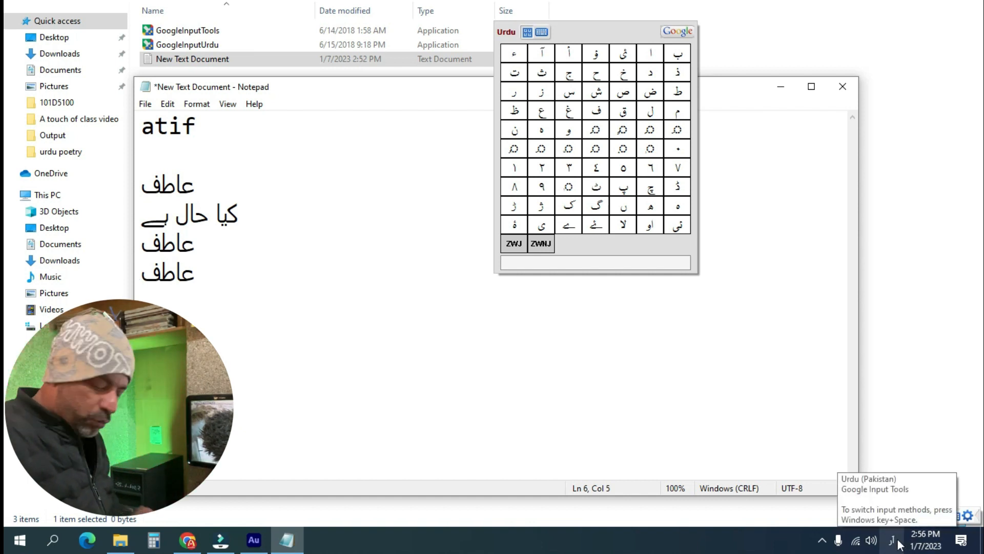
{"action": "key", "text": "super+space"}
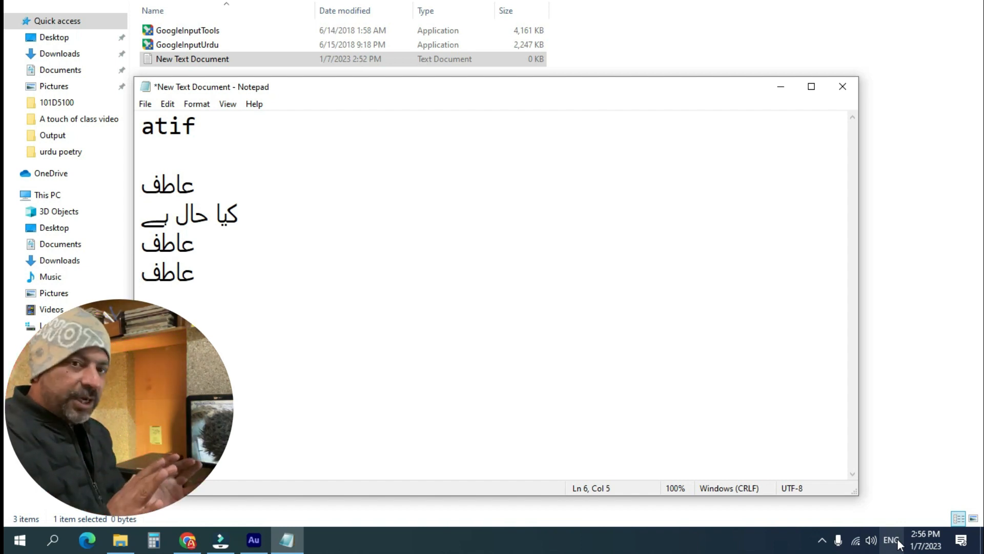
{"action": "left_click", "coordinate": [892, 540]}
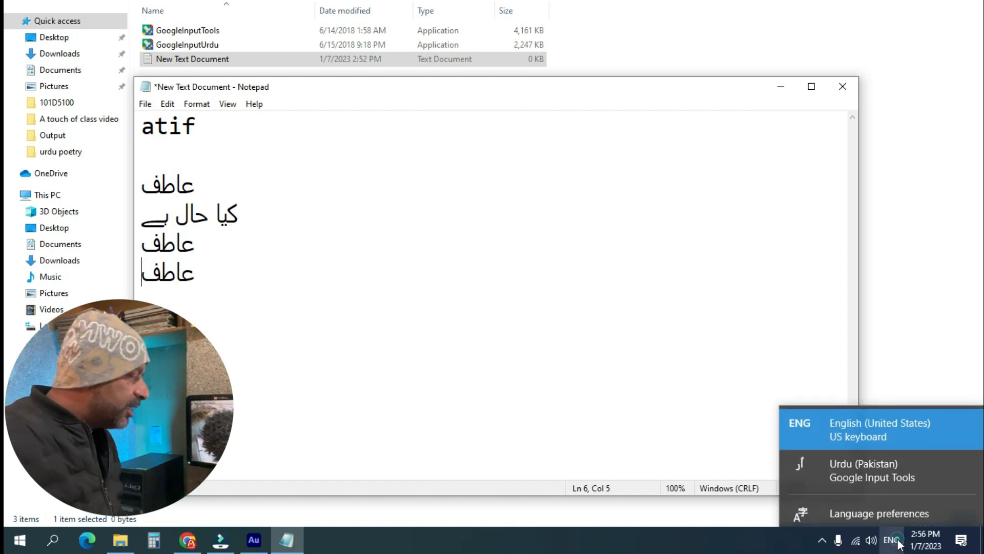
{"action": "left_click", "coordinate": [892, 539]}
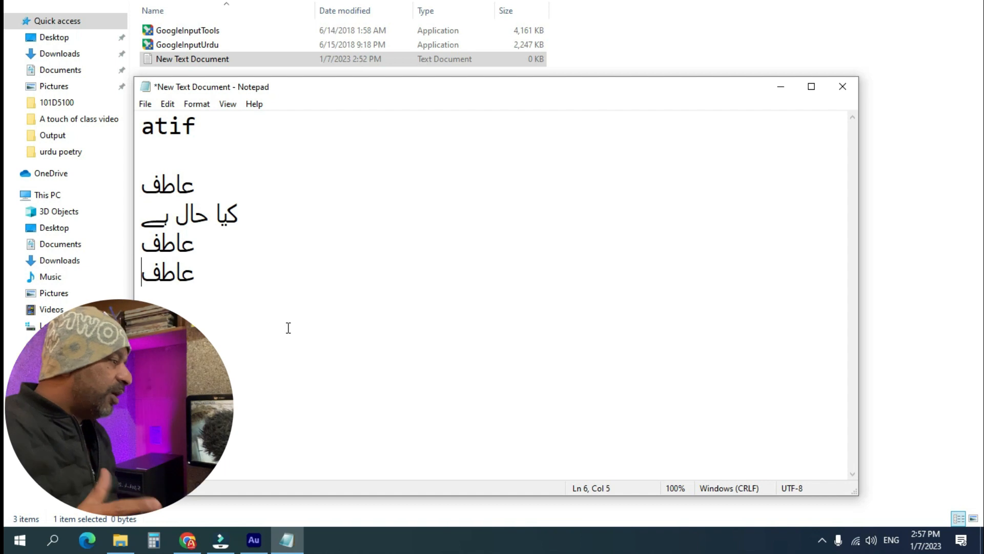
{"action": "key", "text": "Return"}
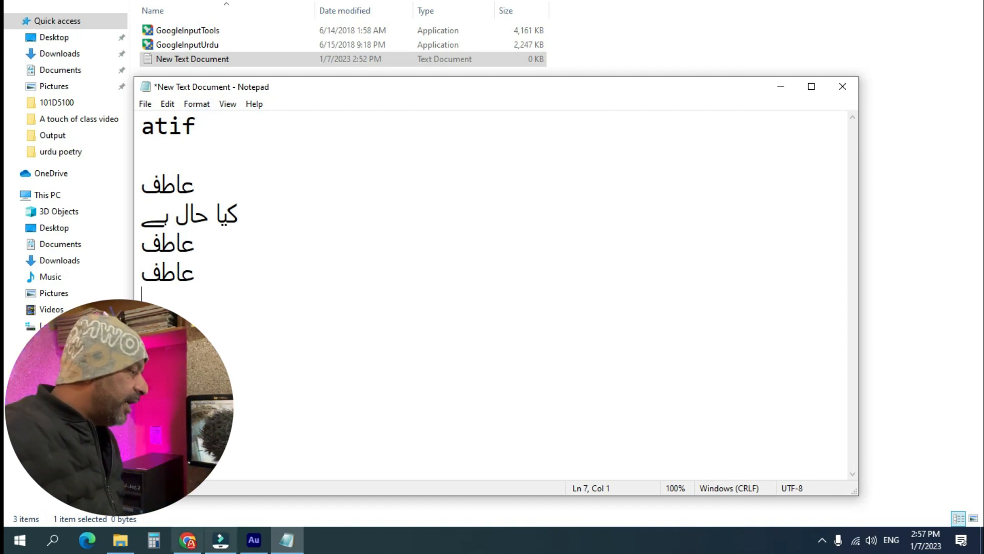
- Switch to Chrome and search Google for "urdu fonts"
{"action": "left_click", "coordinate": [187, 540]}
{"action": "left_click", "coordinate": [391, 219]}
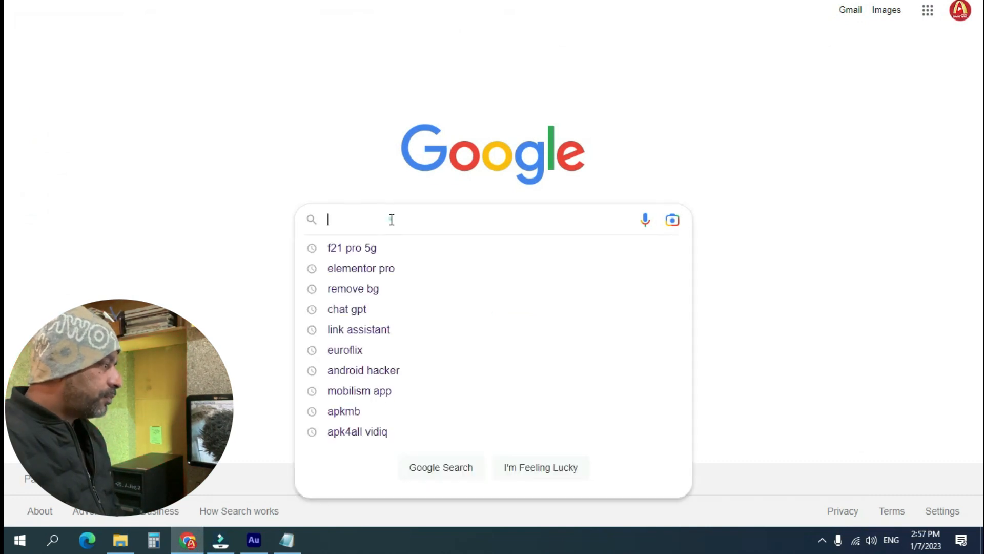
{"action": "type", "text": "urdu fonts"}
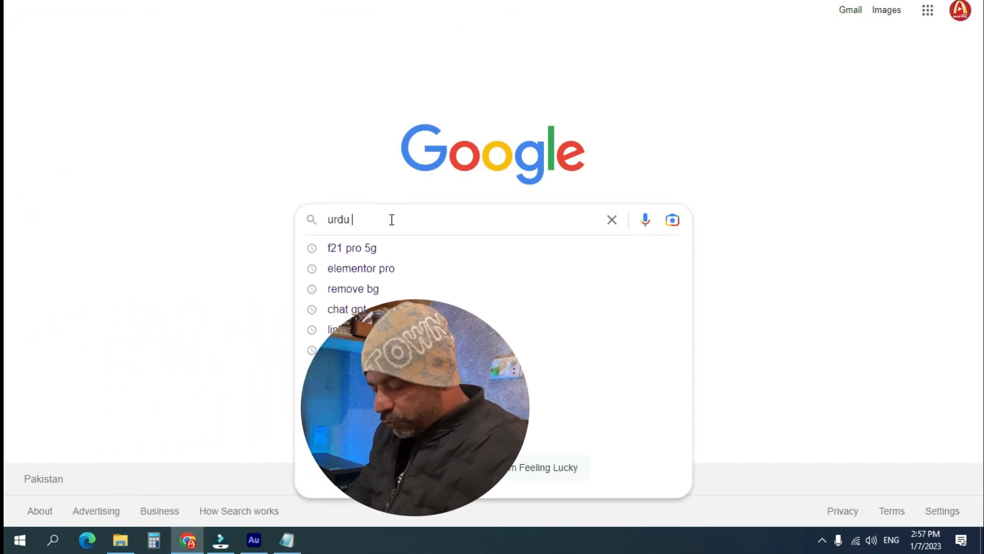
{"action": "key", "text": "Return"}
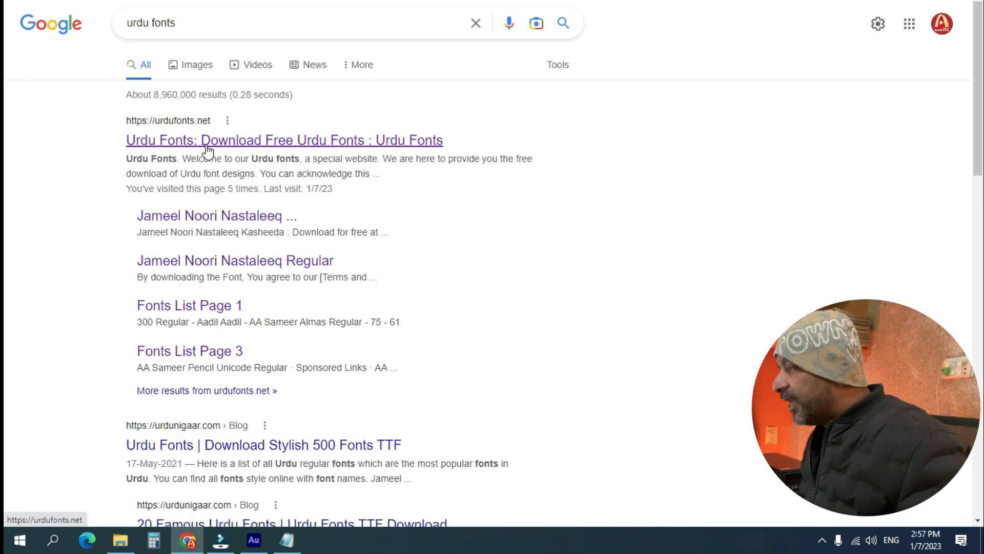
- Open the urdufonts.net search result in a new tab and switch to that tab
{"action": "right_click", "coordinate": [206, 145]}
{"action": "left_click", "coordinate": [226, 157]}
{"action": "left_click", "coordinate": [226, 1]}
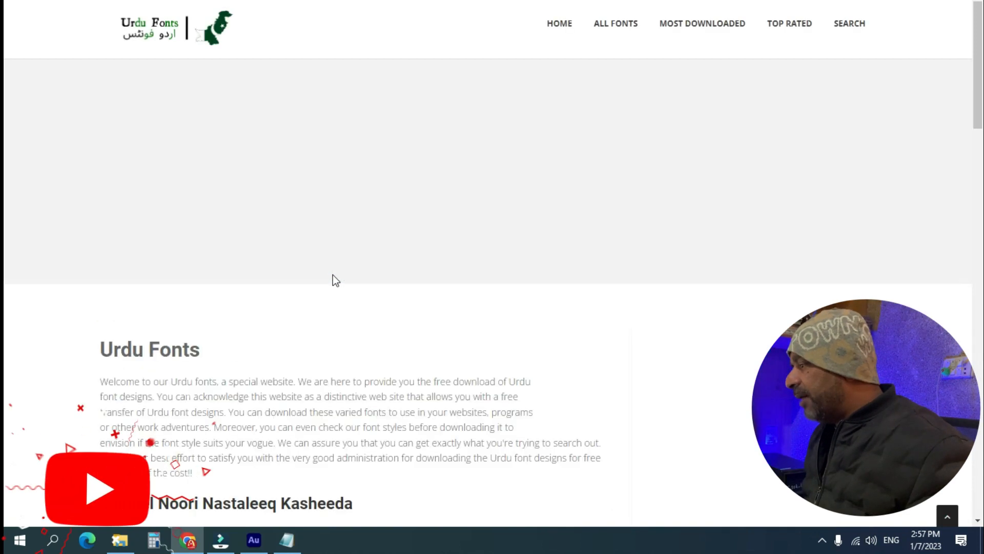
- Look through the home page fonts, open the website's full font list past the advertisement, and examine the font samples on its first page
{"action": "scroll", "coordinate": [334, 275], "scroll_direction": "down", "scroll_amount": 5}
{"action": "scroll", "coordinate": [334, 279], "scroll_direction": "down", "scroll_amount": 10}
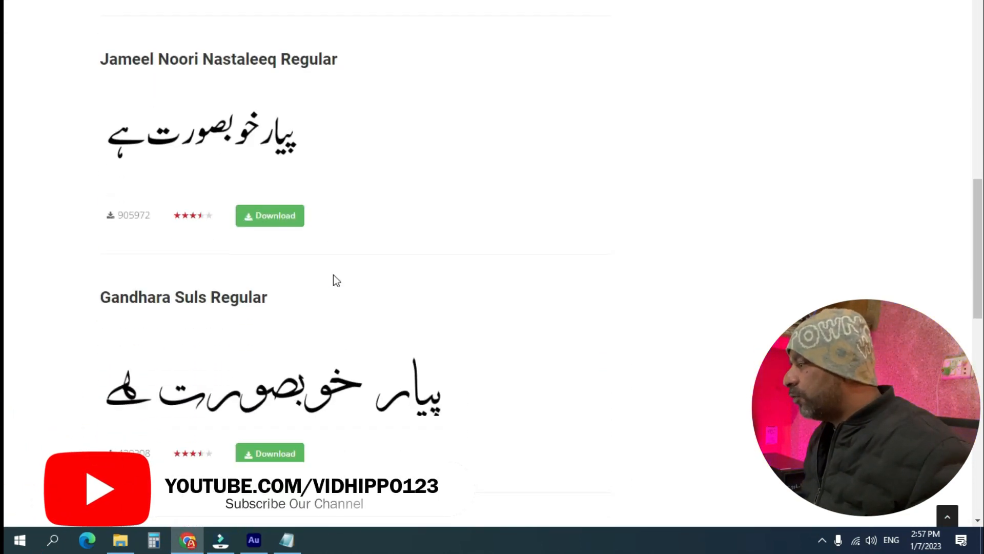
{"action": "scroll", "coordinate": [335, 281], "scroll_direction": "down", "scroll_amount": 8}
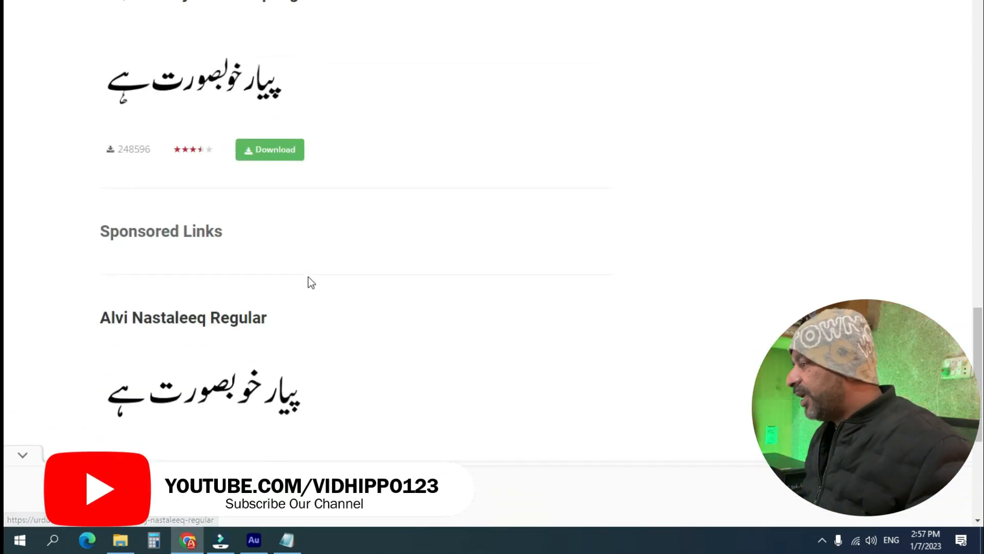
{"action": "scroll", "coordinate": [309, 282], "scroll_direction": "up", "scroll_amount": 3}
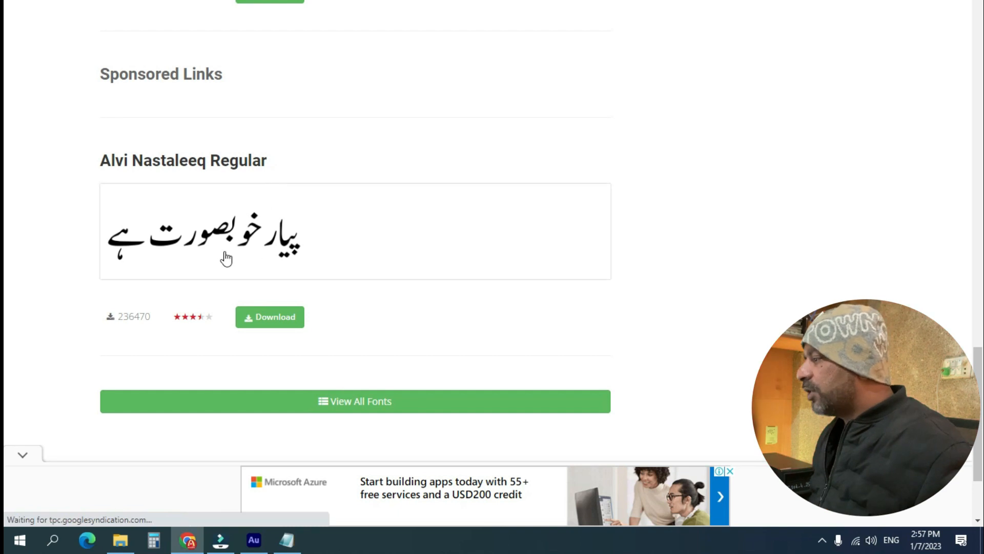
{"action": "left_click", "coordinate": [361, 404]}
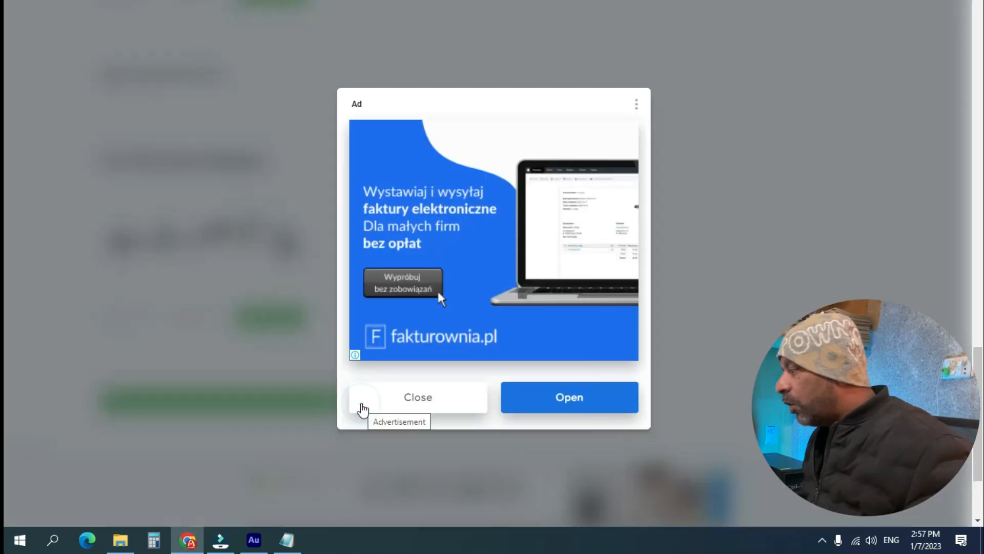
{"action": "left_click", "coordinate": [402, 408]}
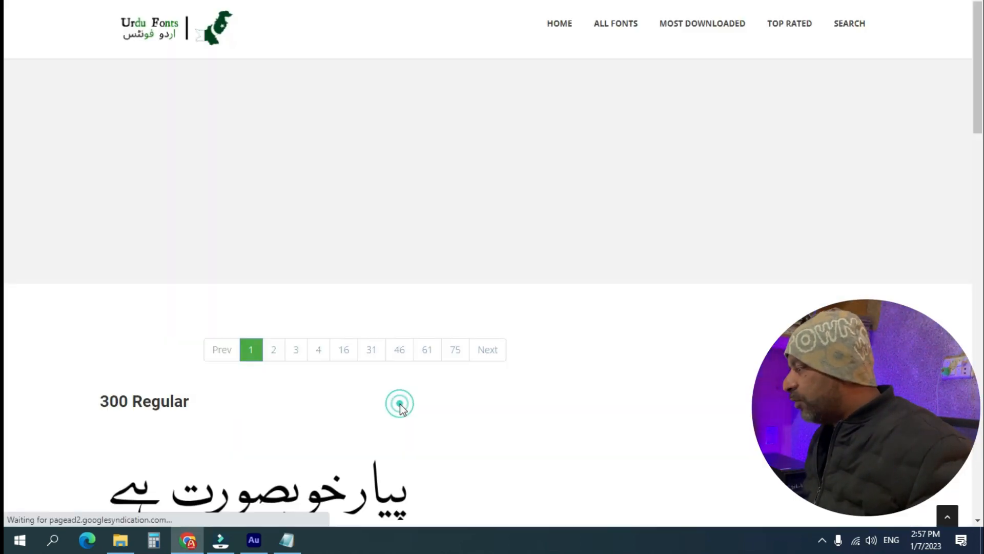
{"action": "scroll", "coordinate": [341, 362], "scroll_direction": "down", "scroll_amount": 8}
{"action": "scroll", "coordinate": [339, 356], "scroll_direction": "down", "scroll_amount": 10}
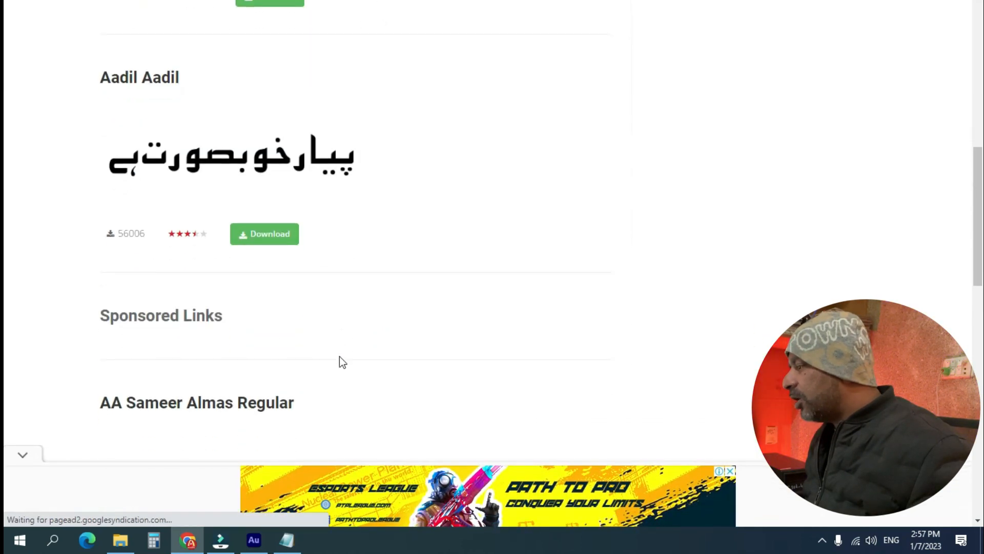
{"action": "scroll", "coordinate": [339, 359], "scroll_direction": "down", "scroll_amount": 10}
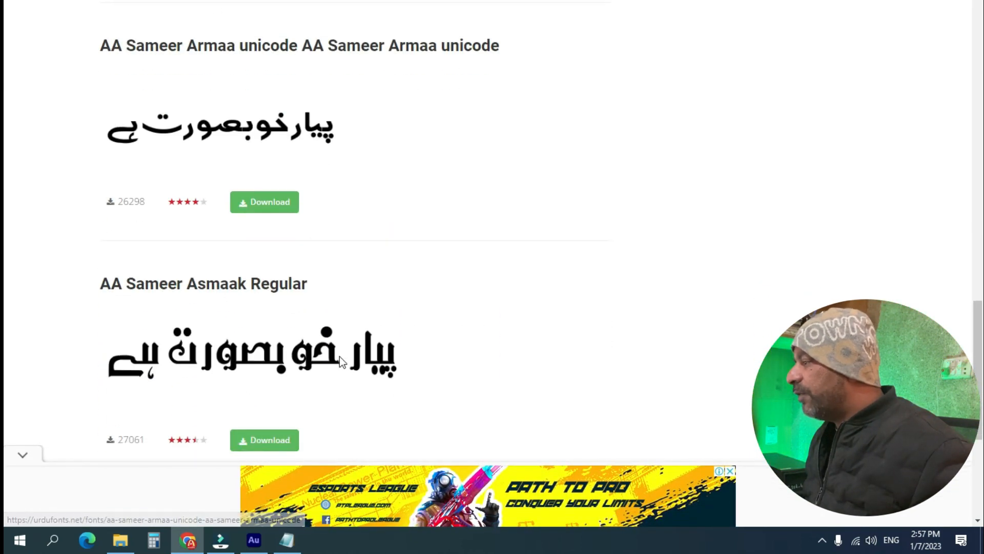
- Browse pages 2 and 3 of the full font list and examine the font samples, including AA Sameer Rafiya Unicode Regular
{"action": "left_click", "coordinate": [275, 249]}
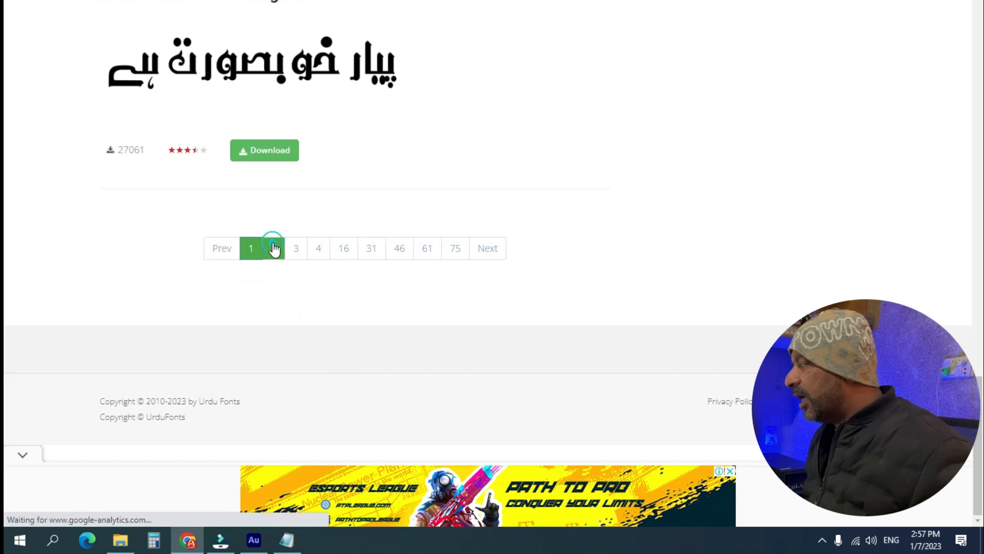
{"action": "scroll", "coordinate": [290, 346], "scroll_direction": "down", "scroll_amount": 14}
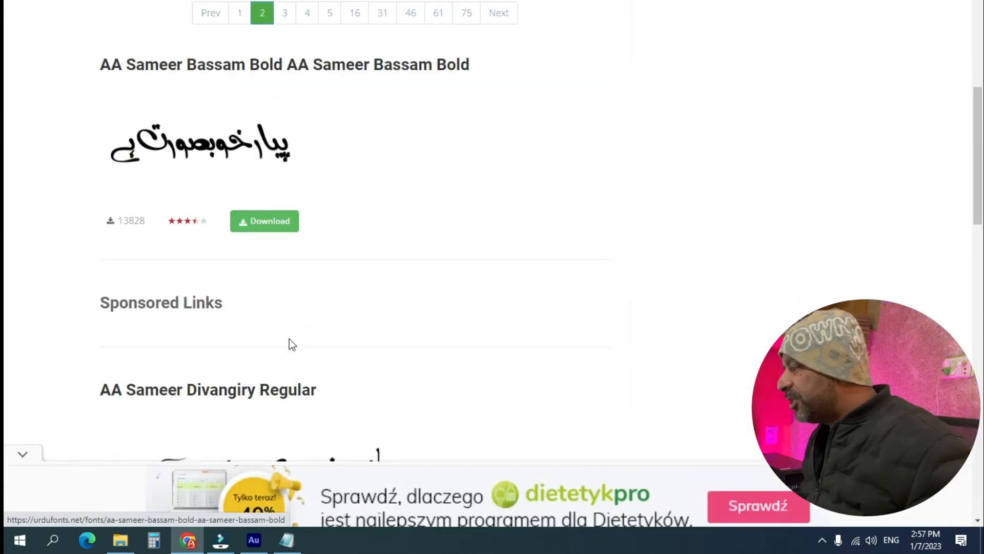
{"action": "scroll", "coordinate": [289, 340], "scroll_direction": "down", "scroll_amount": 5}
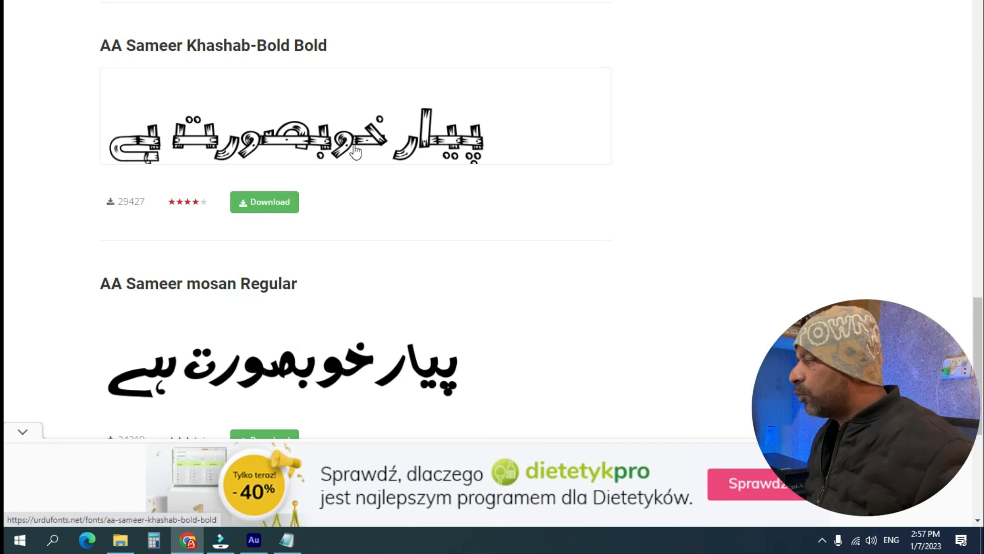
{"action": "scroll", "coordinate": [415, 371], "scroll_direction": "down", "scroll_amount": 6}
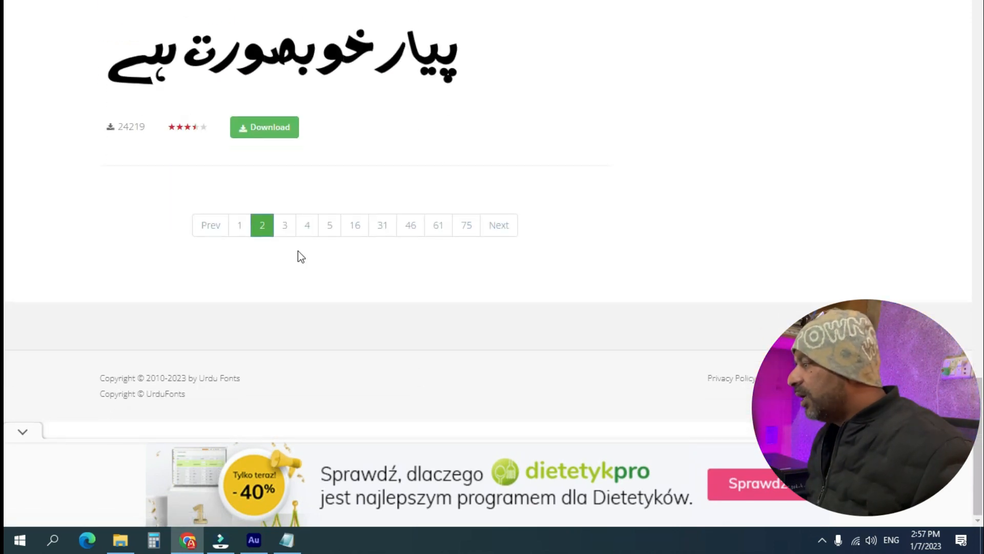
{"action": "left_click", "coordinate": [286, 226]}
{"action": "scroll", "coordinate": [321, 287], "scroll_direction": "down", "scroll_amount": 9}
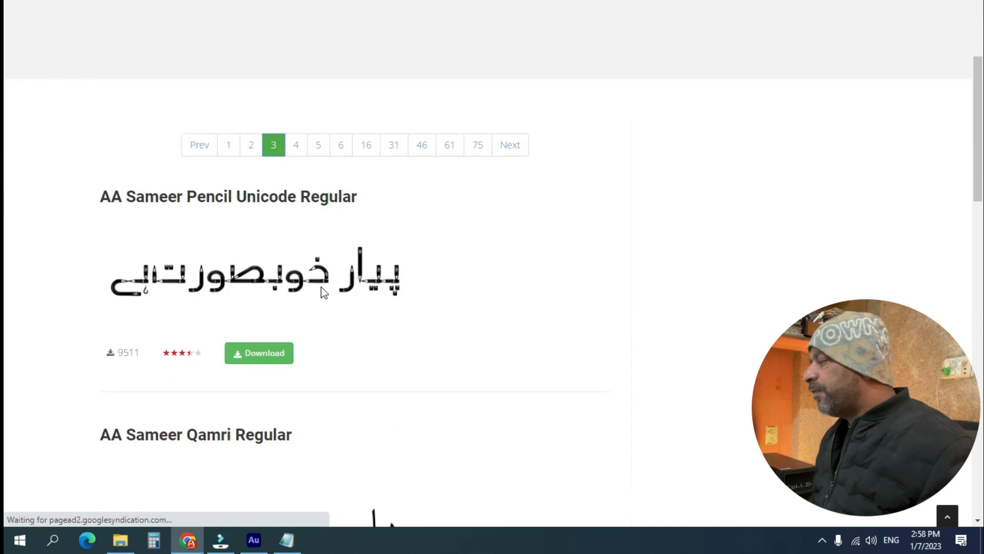
{"action": "scroll", "coordinate": [321, 288], "scroll_direction": "down", "scroll_amount": 8}
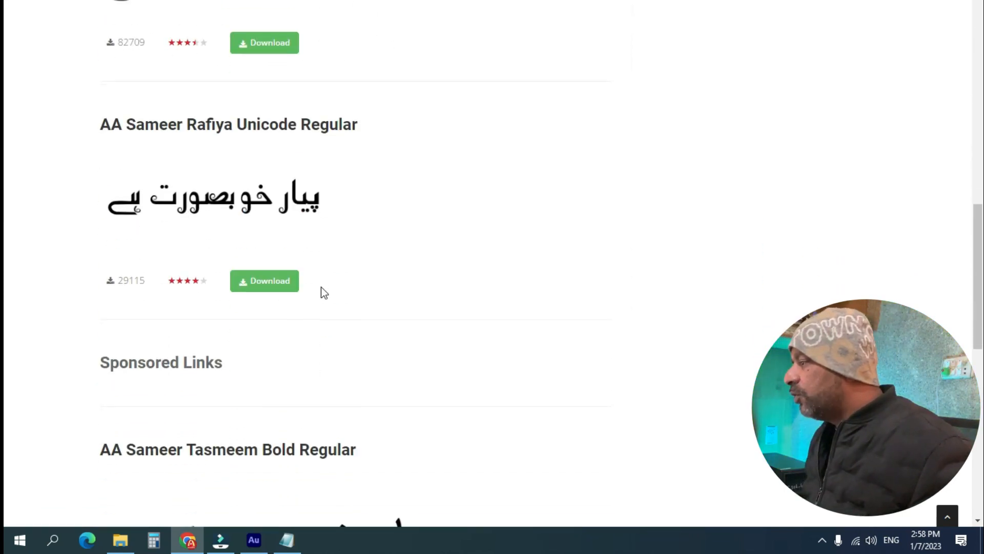
{"action": "scroll", "coordinate": [320, 287], "scroll_direction": "up", "scroll_amount": 1}
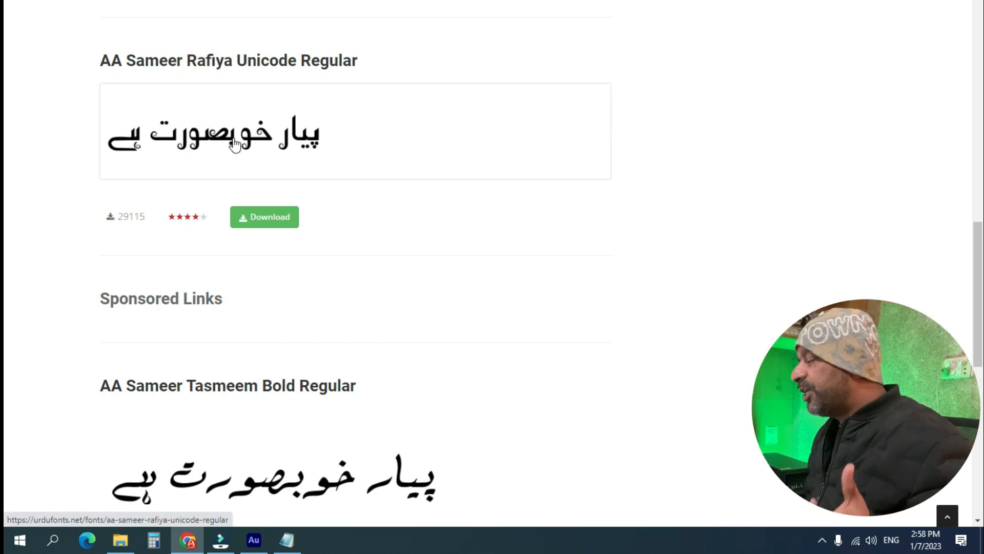
- Open the AA Sameer Rafiya Unicode Regular font page and examine its preview, font information and character map
{"action": "left_click", "coordinate": [276, 228]}
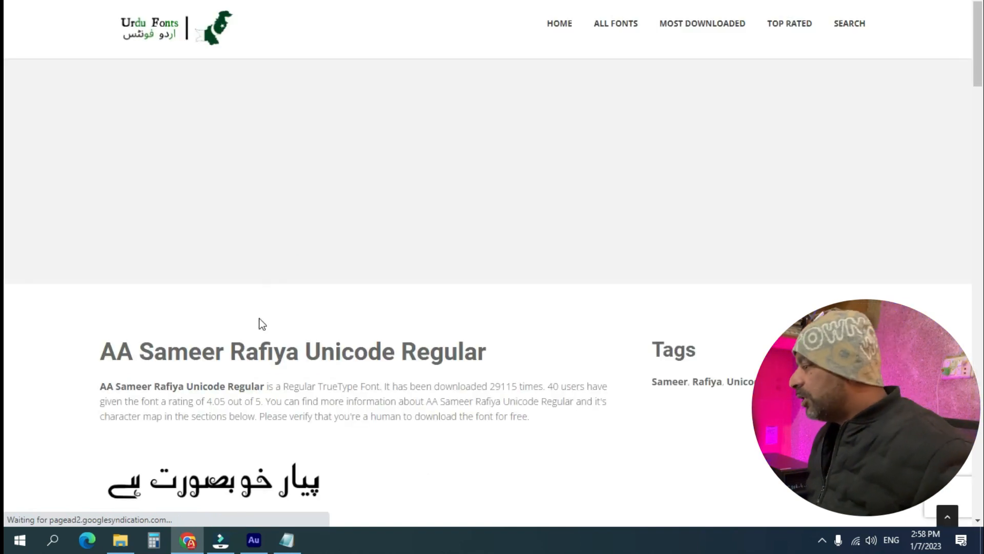
{"action": "scroll", "coordinate": [259, 322], "scroll_direction": "down", "scroll_amount": 3}
{"action": "scroll", "coordinate": [261, 320], "scroll_direction": "down", "scroll_amount": 3}
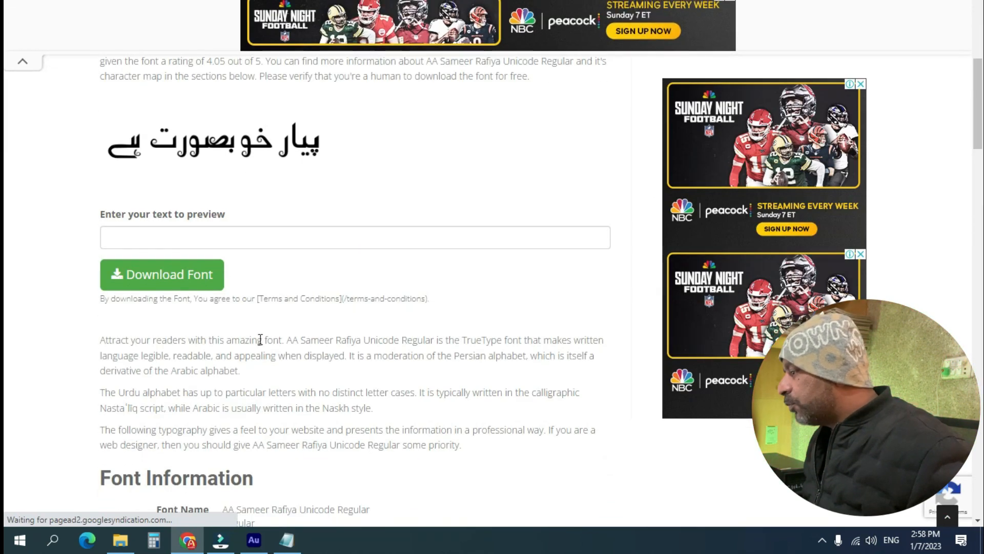
{"action": "scroll", "coordinate": [260, 339], "scroll_direction": "down", "scroll_amount": 3}
{"action": "scroll", "coordinate": [260, 338], "scroll_direction": "down", "scroll_amount": 7}
{"action": "scroll", "coordinate": [259, 337], "scroll_direction": "up", "scroll_amount": 3}
{"action": "middle_click", "coordinate": [259, 337]}
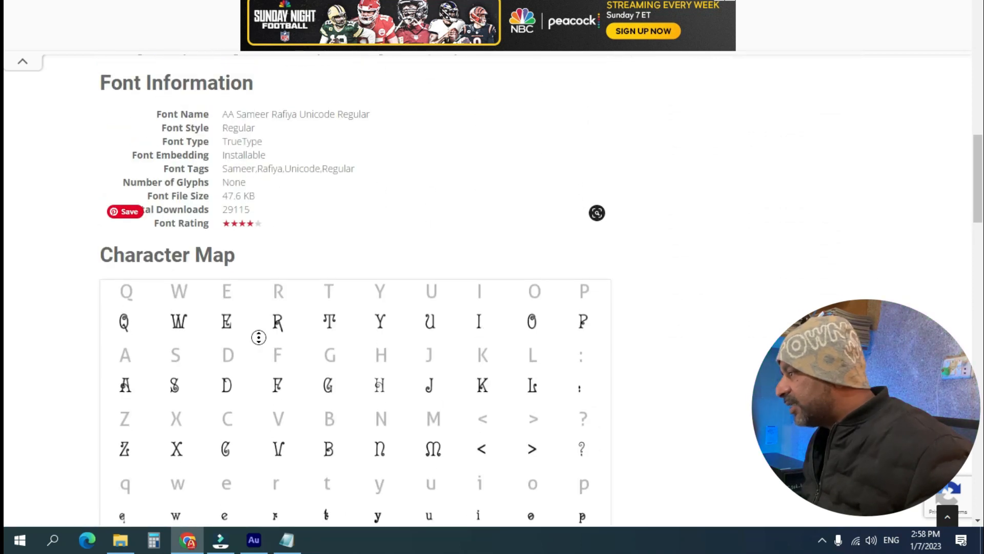
{"action": "scroll", "coordinate": [260, 338], "scroll_direction": "up", "scroll_amount": 8}
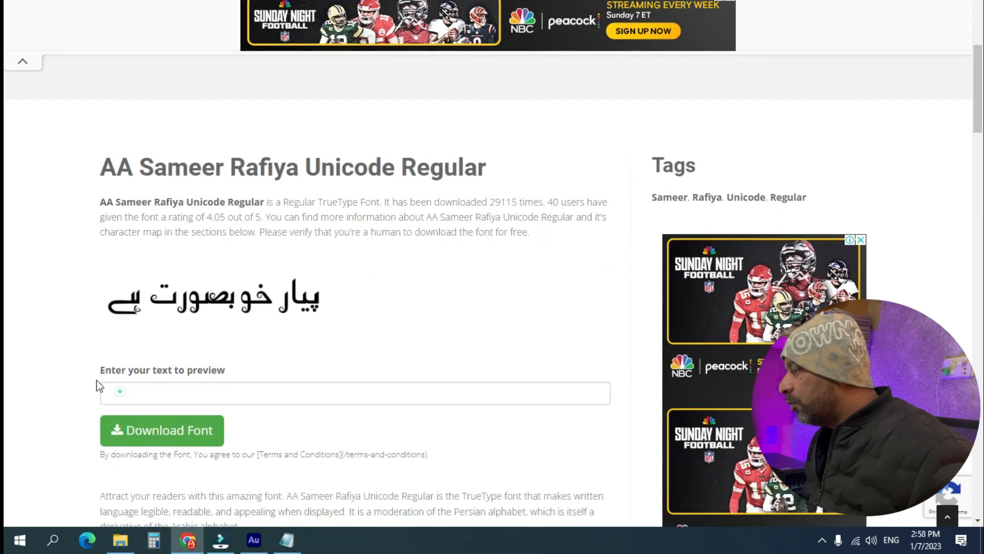
- Download the AA Sameer Rafiya Unicode Regular font from its page
{"action": "left_click", "coordinate": [119, 391]}
{"action": "left_click", "coordinate": [157, 432]}
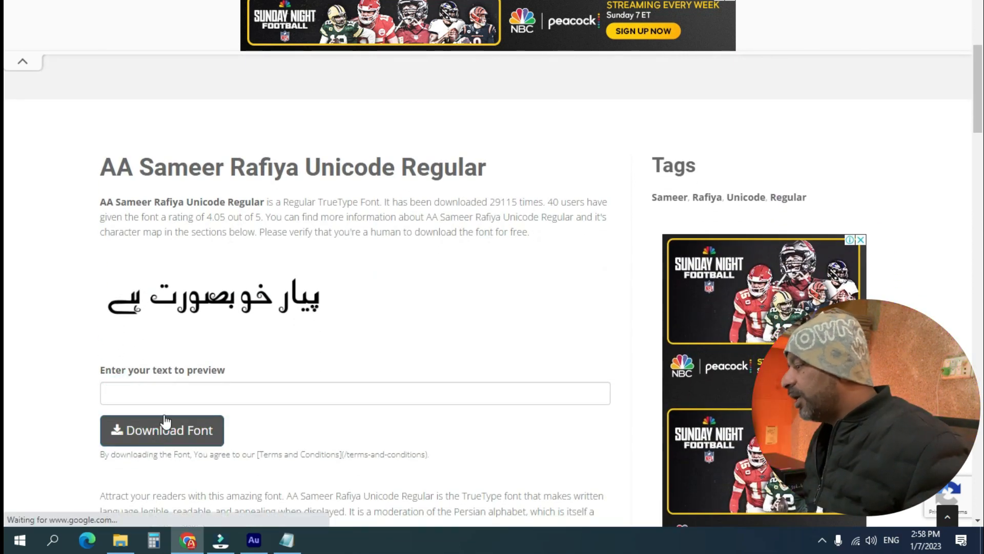
{"action": "scroll", "coordinate": [170, 411], "scroll_direction": "down", "scroll_amount": 5}
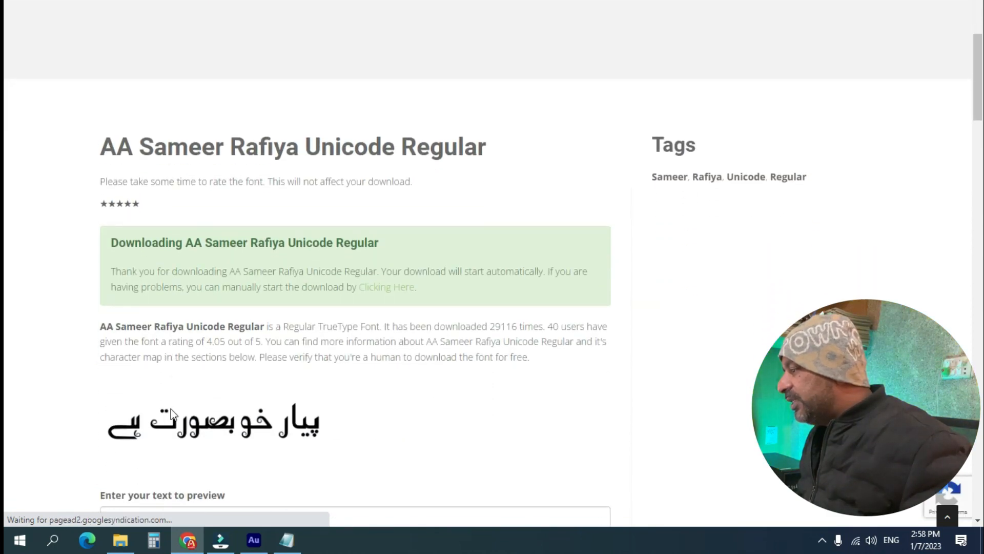
{"action": "scroll", "coordinate": [171, 408], "scroll_direction": "down", "scroll_amount": 1}
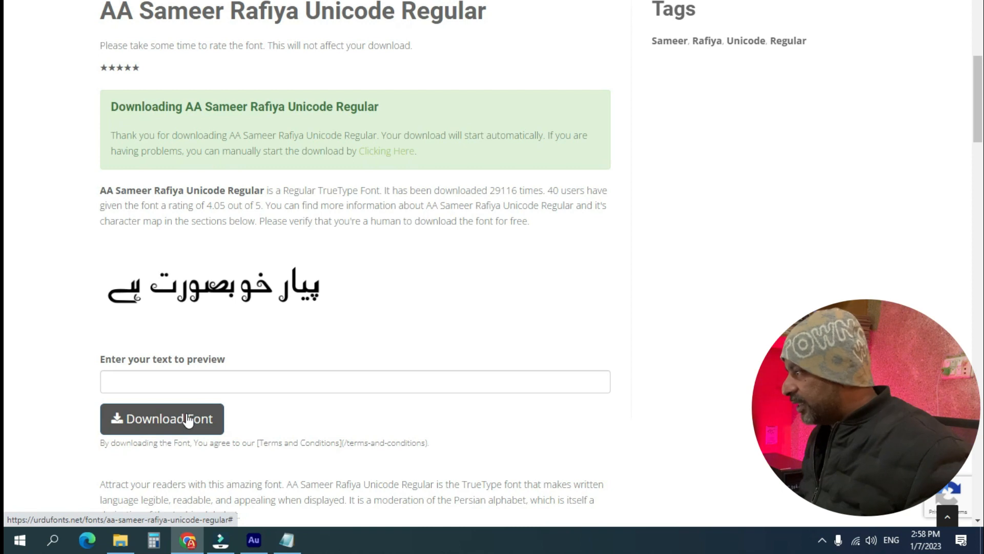
{"action": "scroll", "coordinate": [188, 421], "scroll_direction": "down", "scroll_amount": 1}
{"action": "left_click", "coordinate": [194, 365]}
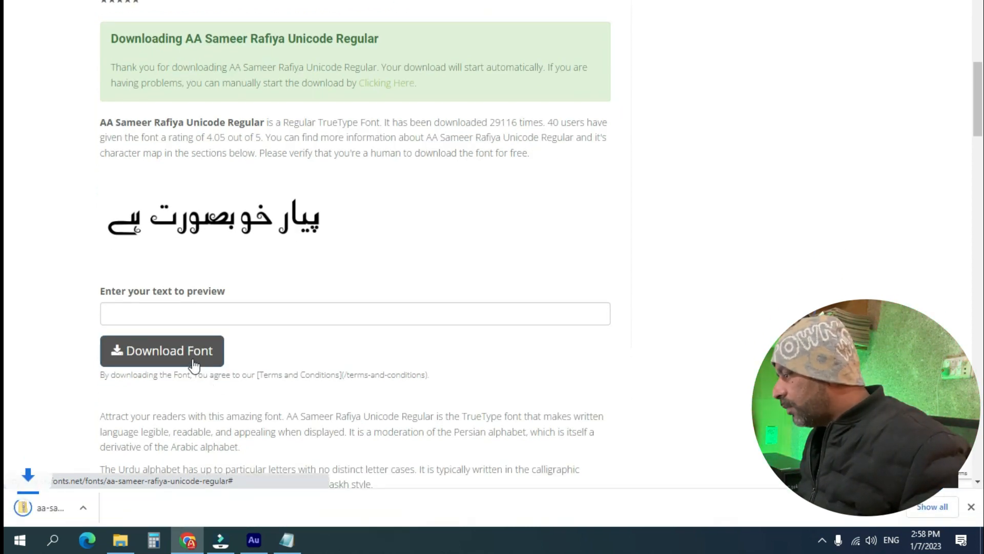
- Open the downloaded font archive, enter its AA Sameer Rafiya Unicode Regular folder, and select the TrueType font file
{"action": "left_click", "coordinate": [64, 507]}
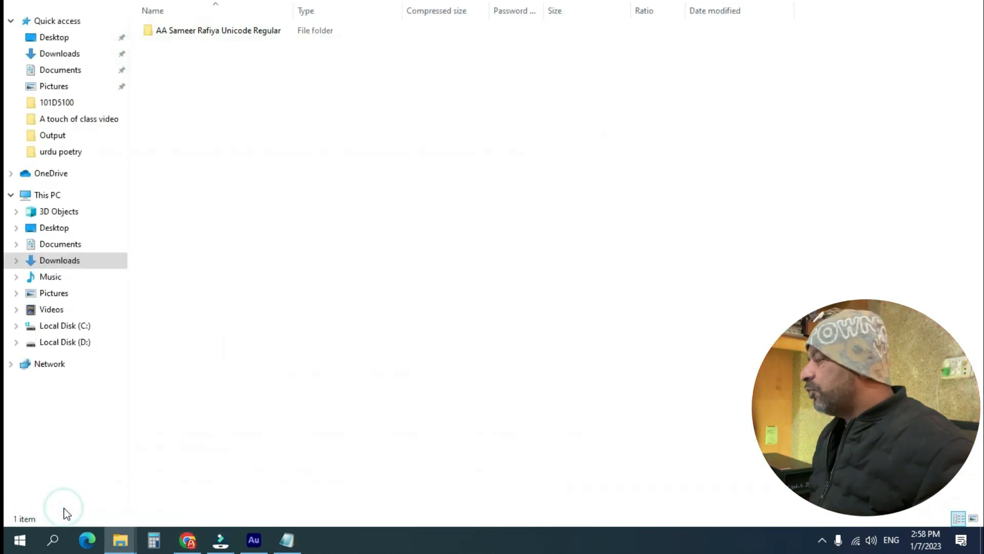
{"action": "double_click", "coordinate": [211, 32]}
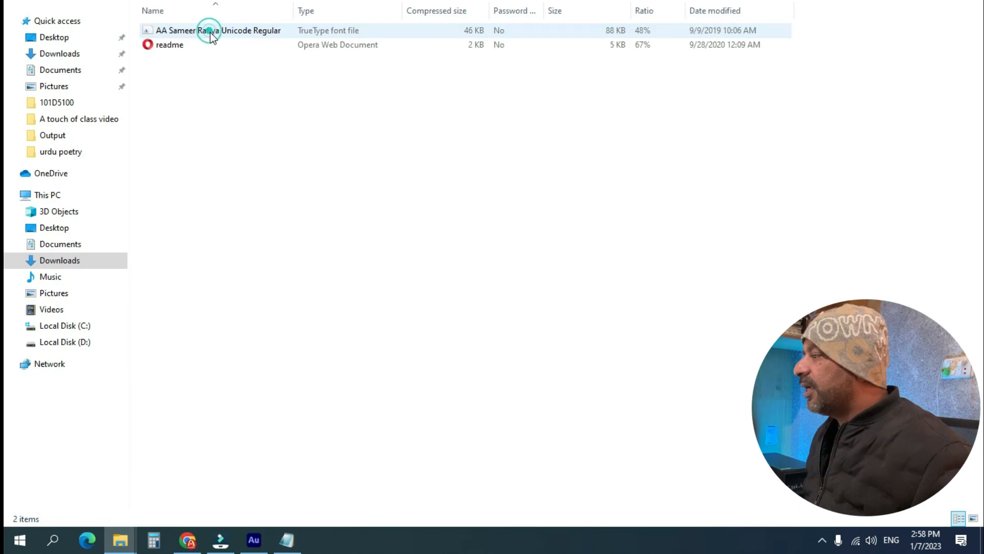
{"action": "left_click", "coordinate": [183, 32]}
{"action": "left_click", "coordinate": [182, 32]}
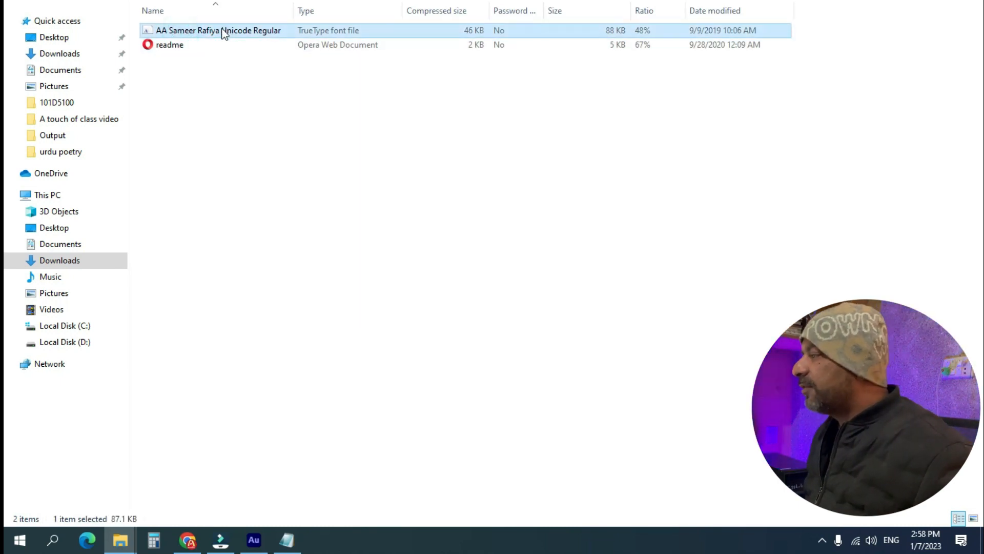
- Delete the readme file from the archive's font folder and confirm the deletion
{"action": "left_click", "coordinate": [171, 46]}
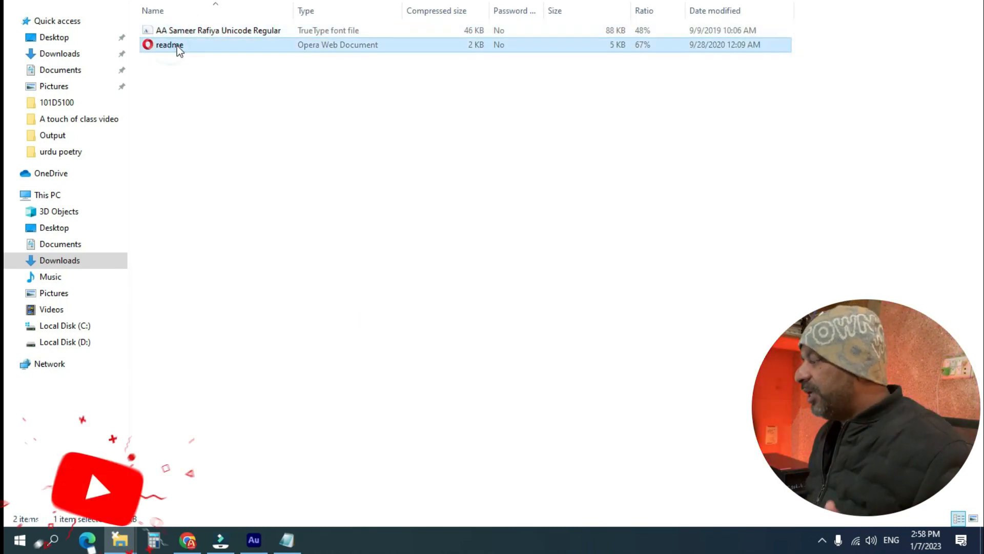
{"action": "key", "text": "Delete"}
{"action": "left_click", "coordinate": [533, 302]}
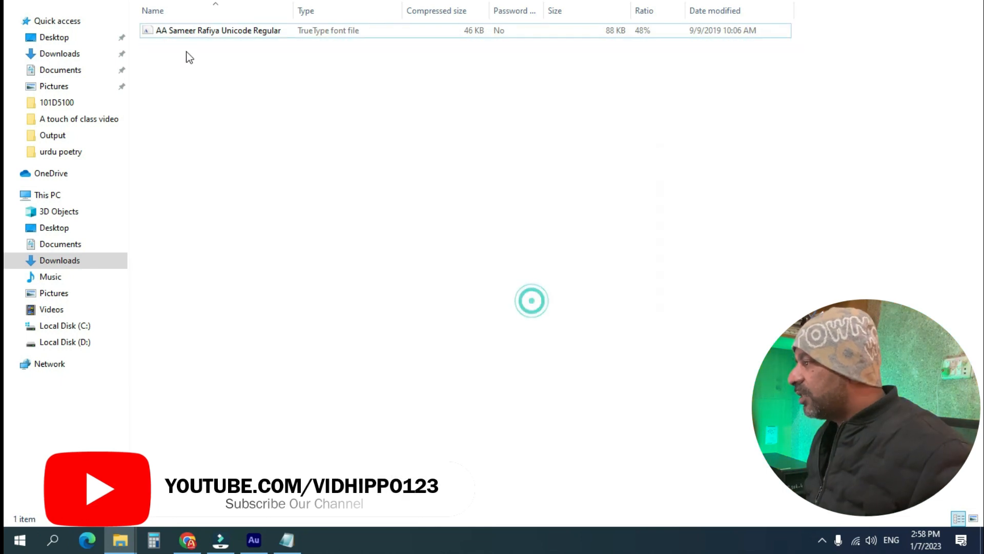
- Try to open the AA Sameer Rafiya Unicode Regular font file directly from inside the archive
{"action": "left_click", "coordinate": [186, 36]}
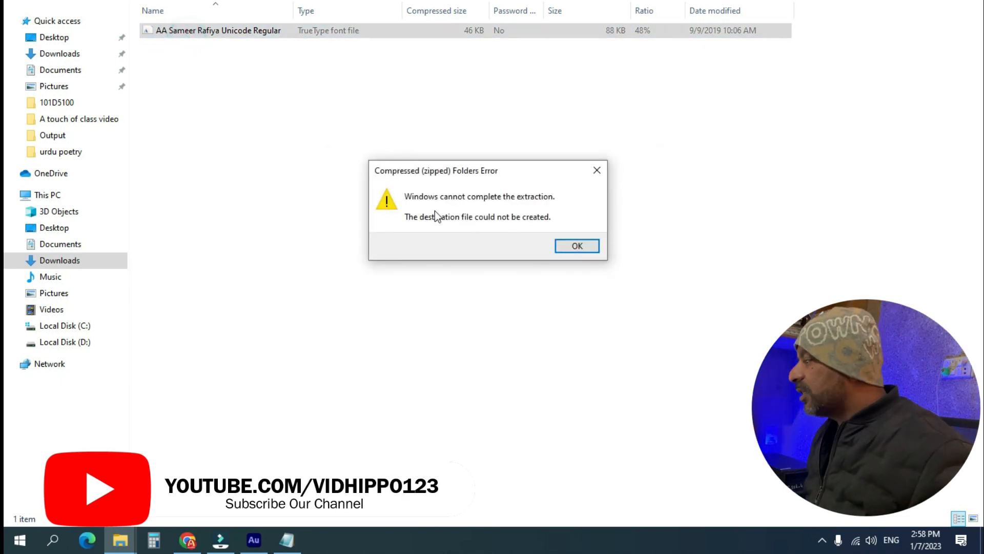
{"action": "left_click", "coordinate": [575, 247]}
{"action": "left_click", "coordinate": [182, 33]}
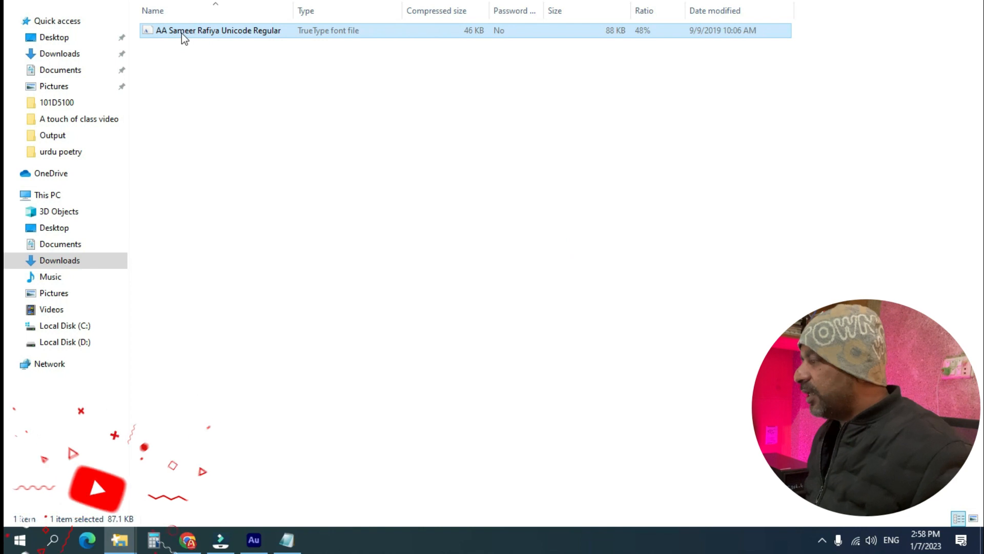
- Copy the AA Sameer Rafiya Unicode Regular folder from the archive into the folder containing the Google Input Tools installers
{"action": "left_click", "coordinate": [13, 0]}
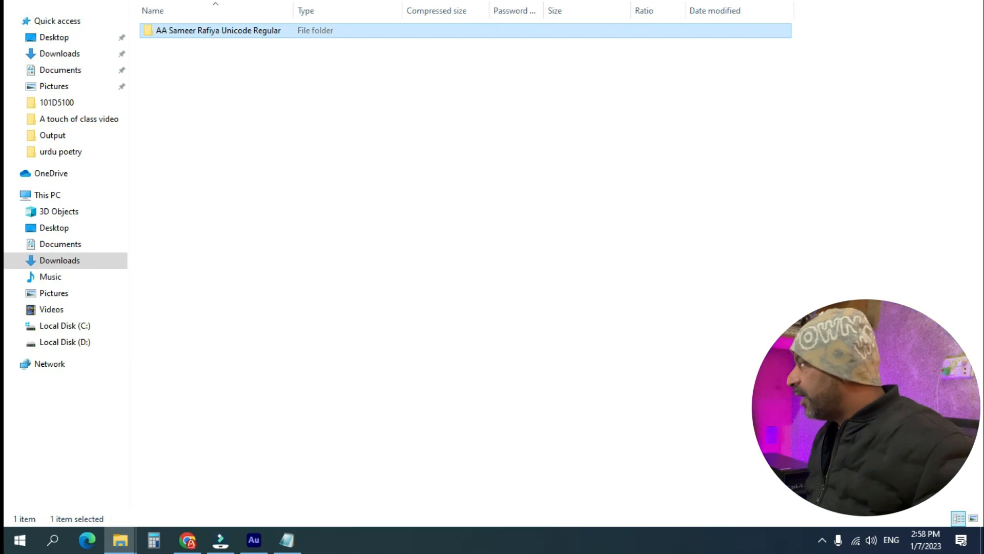
{"action": "key", "text": "alt+Tab"}
{"action": "key", "text": "alt+Tab"}
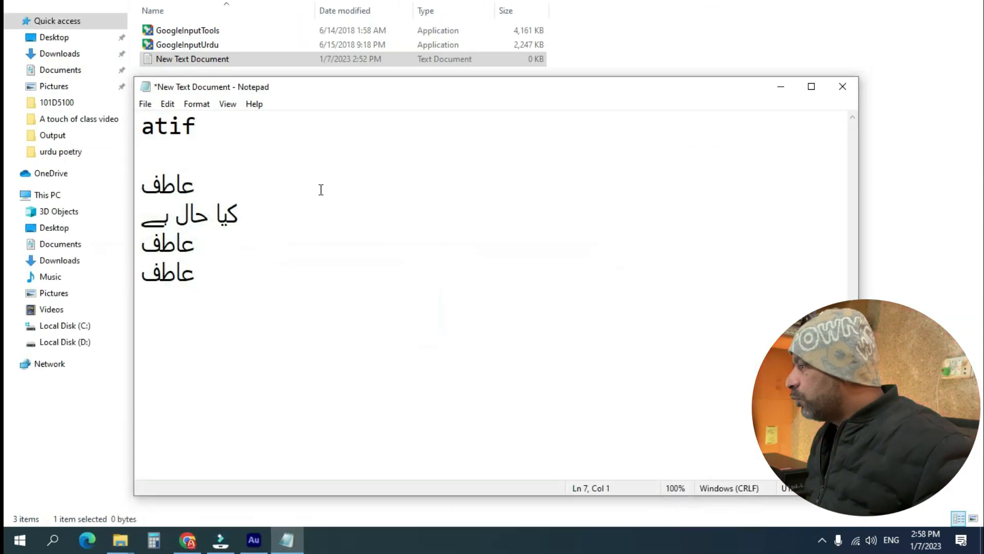
{"action": "key", "text": "alt+Tab"}
{"action": "right_click", "coordinate": [352, 171]}
{"action": "left_click", "coordinate": [382, 262]}
- Install the AA Sameer Rafiya Unicode font from the extracted folder, replace the already installed copy, and close the font preview
{"action": "double_click", "coordinate": [197, 32]}
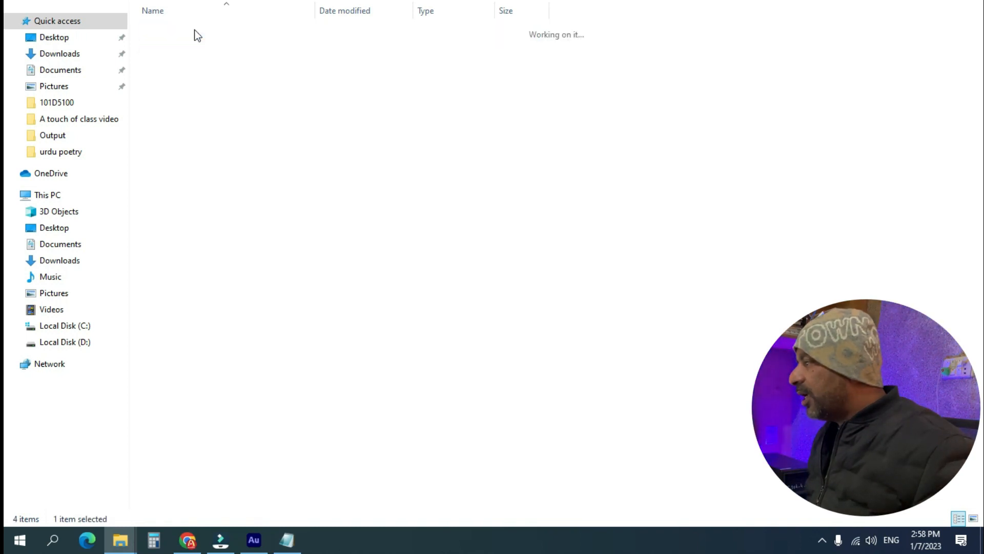
{"action": "left_click", "coordinate": [197, 32]}
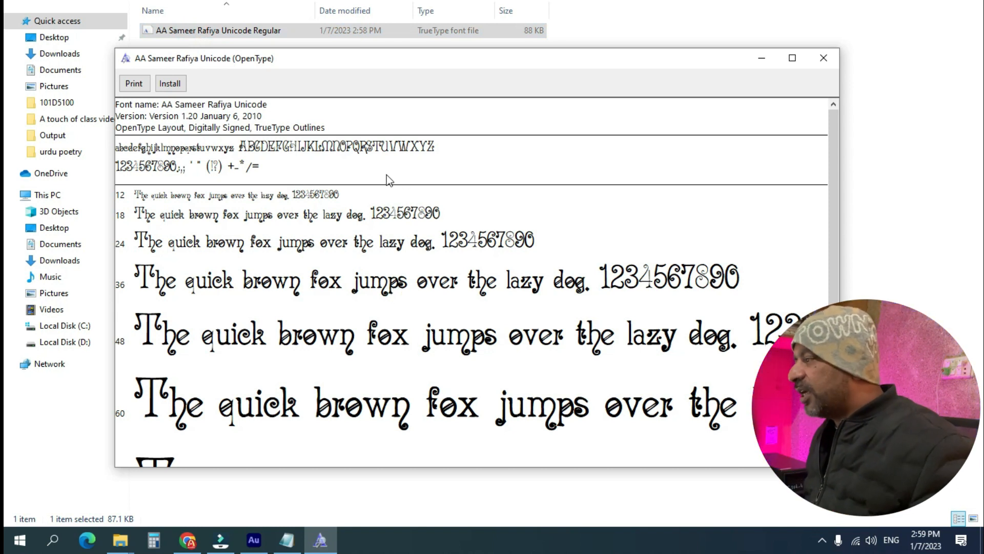
{"action": "left_click", "coordinate": [170, 84]}
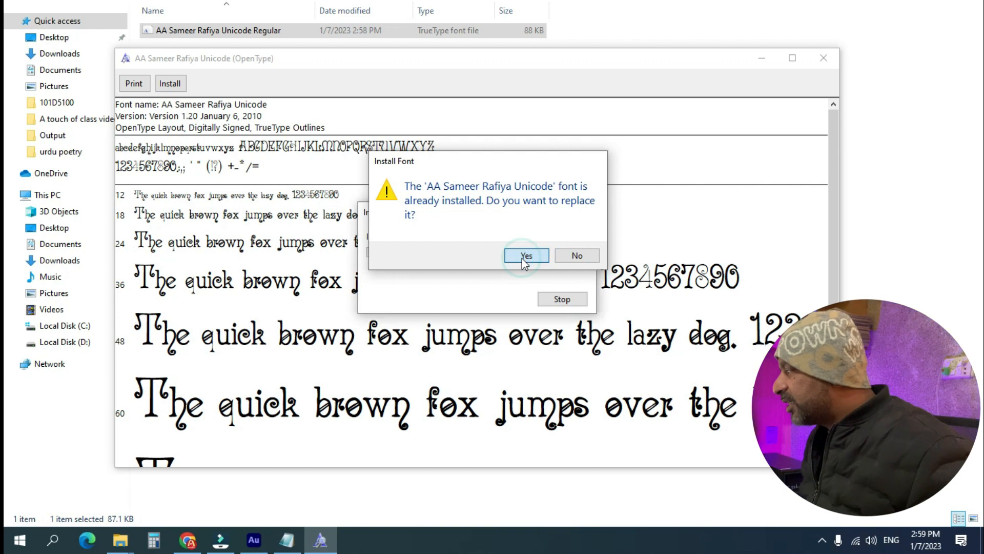
{"action": "left_click", "coordinate": [523, 258]}
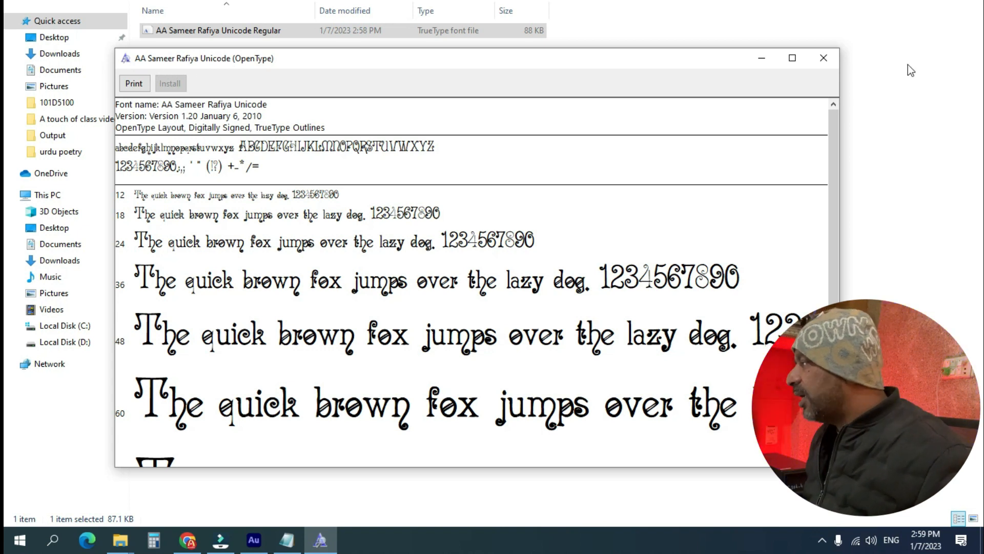
{"action": "left_click", "coordinate": [823, 58]}
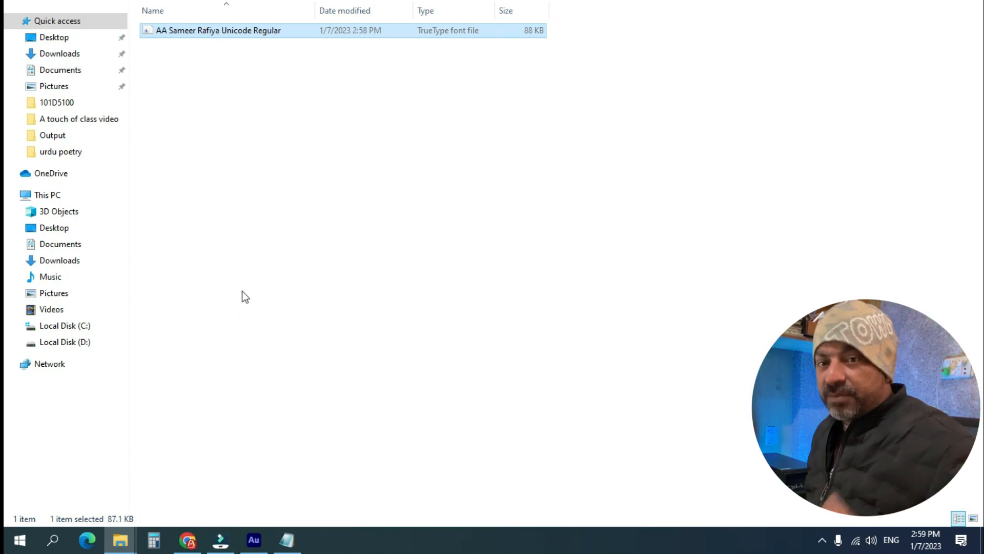
- Switch to Chrome, return to the Urdu Fonts home page, and examine its listed samples down to Alvi Nastaleeq Regular
{"action": "left_click", "coordinate": [188, 540]}
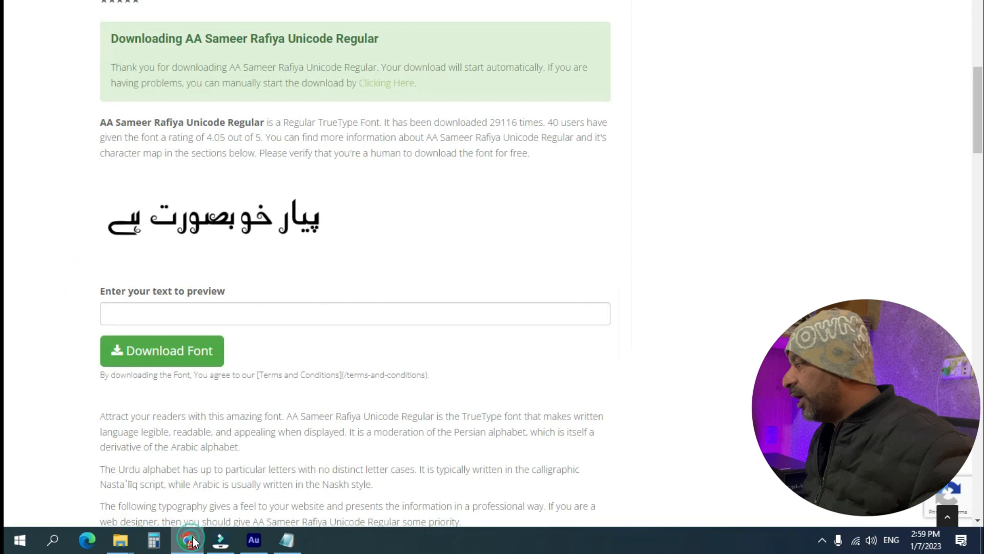
{"action": "scroll", "coordinate": [329, 251], "scroll_direction": "up", "scroll_amount": 8}
{"action": "scroll", "coordinate": [327, 261], "scroll_direction": "down", "scroll_amount": 5}
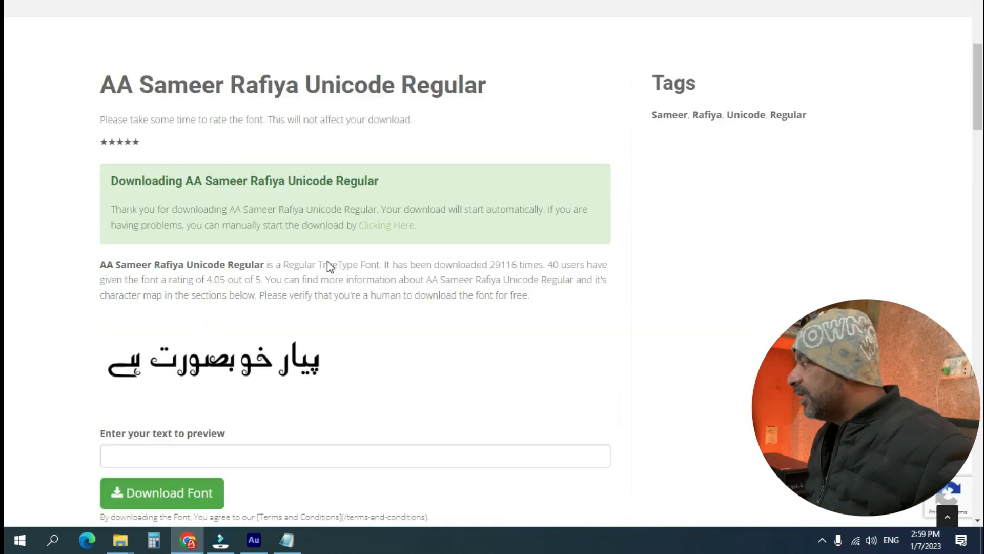
{"action": "scroll", "coordinate": [326, 266], "scroll_direction": "up", "scroll_amount": 5}
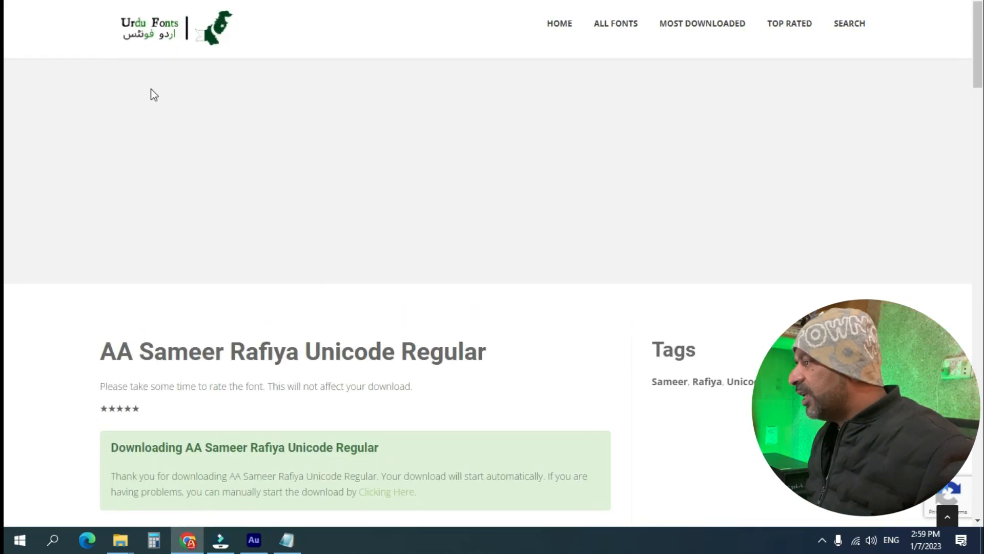
{"action": "left_click", "coordinate": [149, 40]}
{"action": "scroll", "coordinate": [242, 257], "scroll_direction": "down", "scroll_amount": 10}
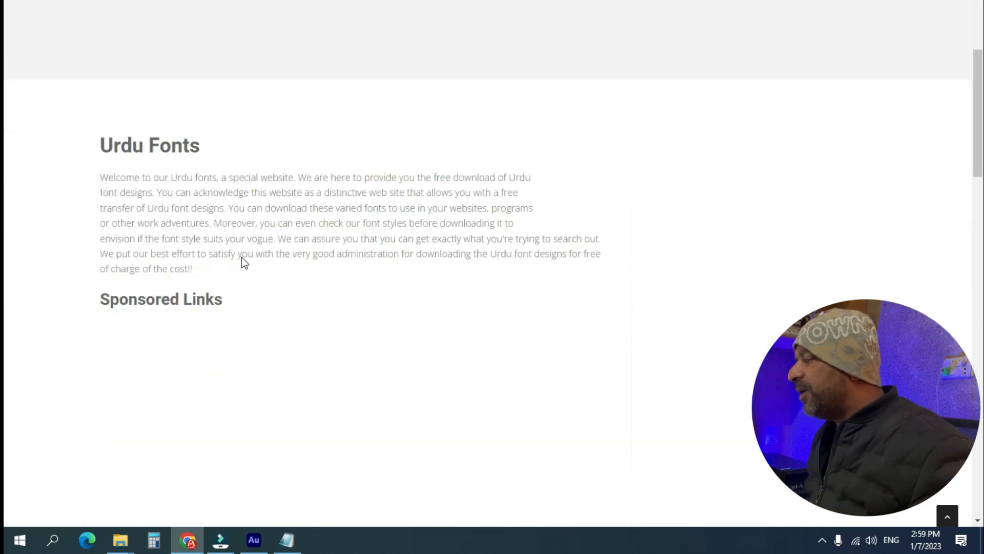
{"action": "scroll", "coordinate": [241, 257], "scroll_direction": "down", "scroll_amount": 3}
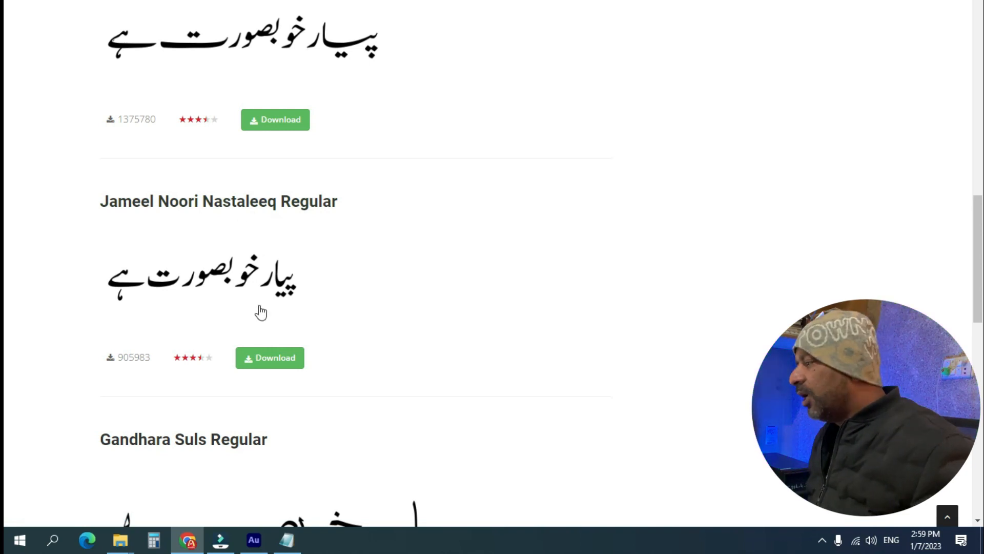
{"action": "scroll", "coordinate": [265, 292], "scroll_direction": "down", "scroll_amount": 1}
{"action": "scroll", "coordinate": [266, 292], "scroll_direction": "down", "scroll_amount": 12}
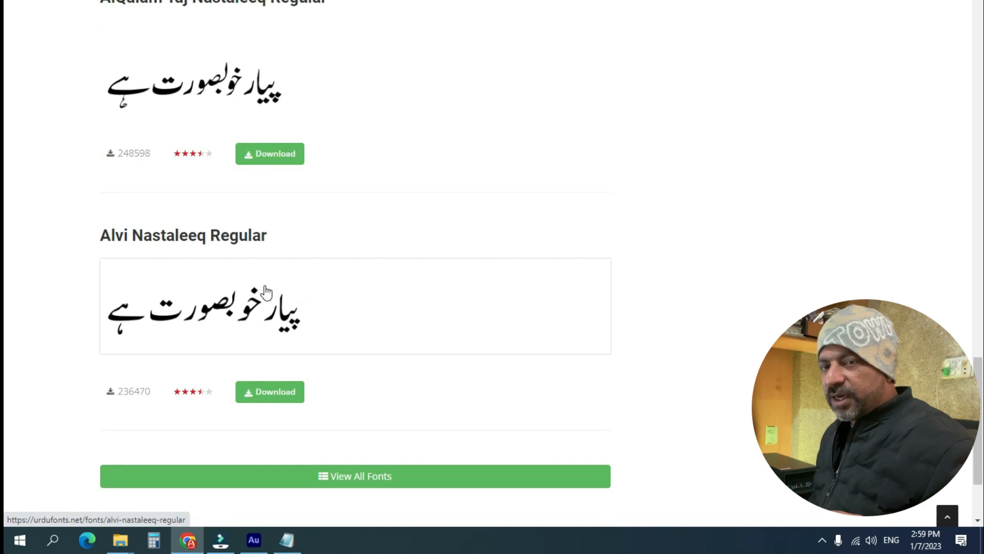
- Switch to the Notepad document, add another line containing the sample first name in Urdu, and select that line
{"action": "scroll", "coordinate": [264, 292], "scroll_direction": "down", "scroll_amount": 2}
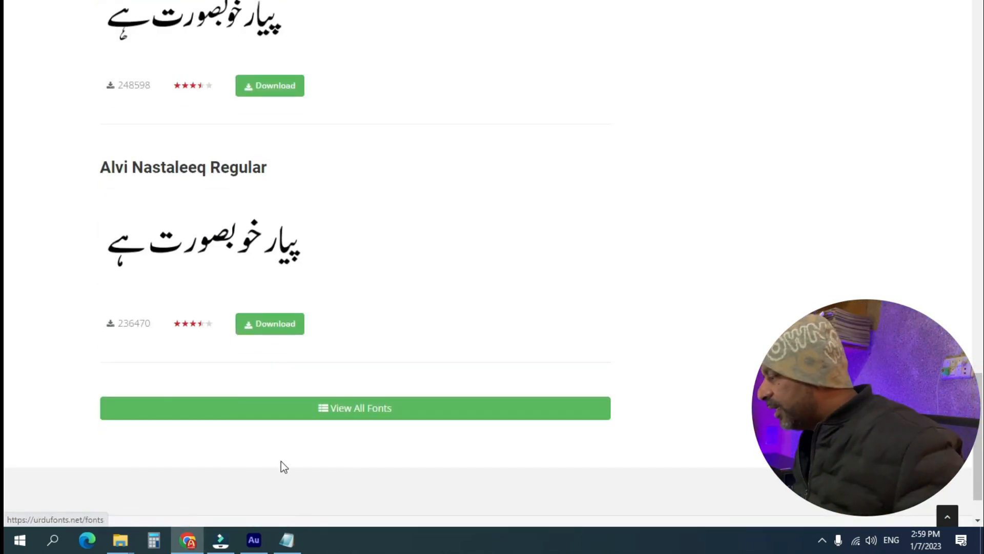
{"action": "left_click", "coordinate": [286, 539]}
{"action": "type", "text": "عاطف"}
{"action": "key", "text": "Return"}
{"action": "left_click", "coordinate": [227, 288]}
{"action": "left_click_drag", "start_coordinate": [217, 274], "coordinate": [196, 273]}
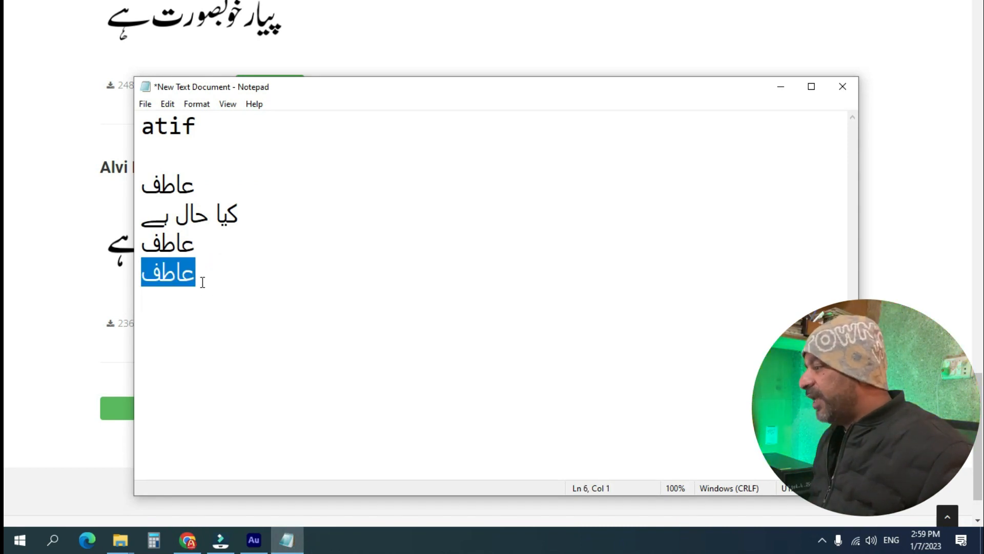
- Set the Notepad text font to Aslam
{"action": "left_click", "coordinate": [205, 105]}
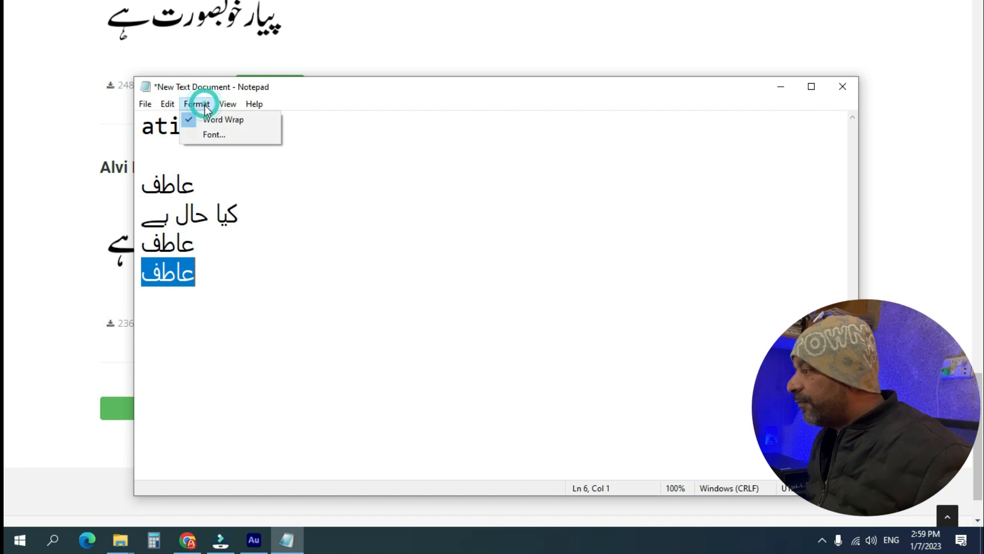
{"action": "left_click", "coordinate": [212, 136]}
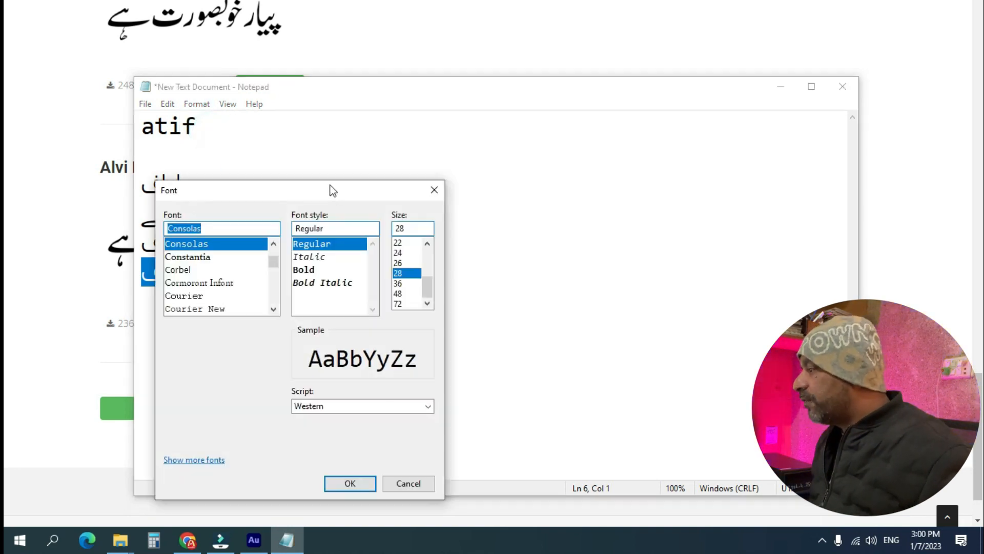
{"action": "left_click_drag", "start_coordinate": [330, 186], "coordinate": [594, 69]}
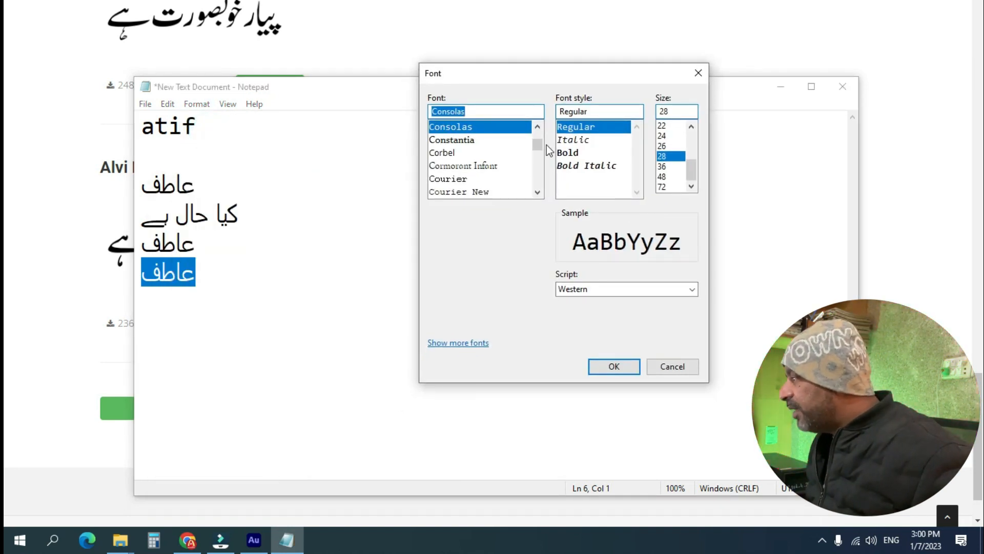
{"action": "scroll", "coordinate": [540, 138], "scroll_direction": "up", "scroll_amount": 8}
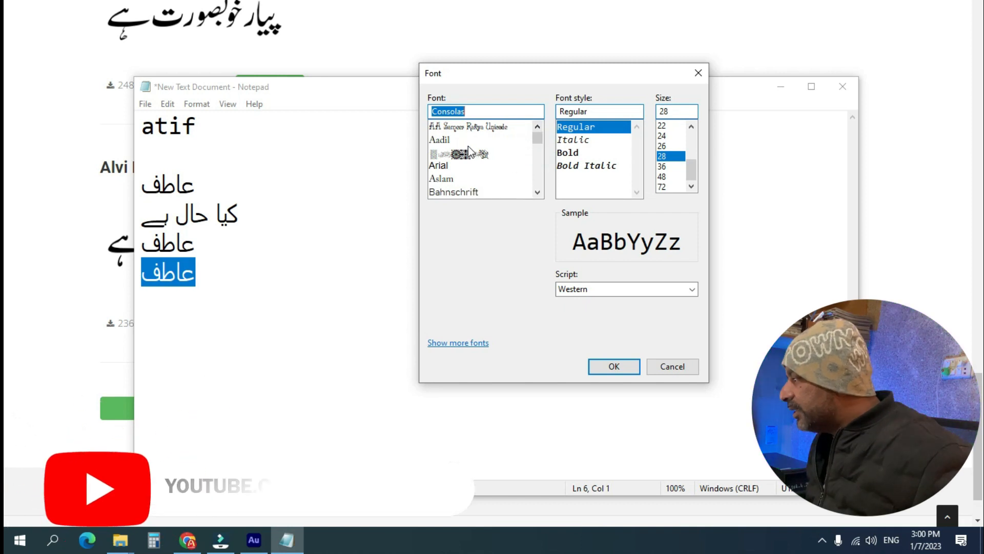
{"action": "left_click", "coordinate": [445, 181]}
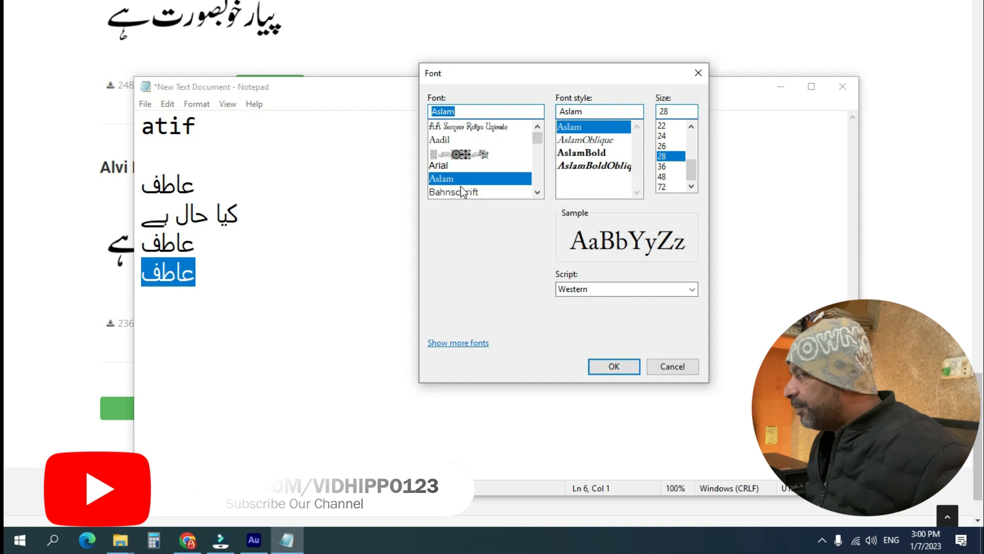
{"action": "left_click", "coordinate": [614, 367]}
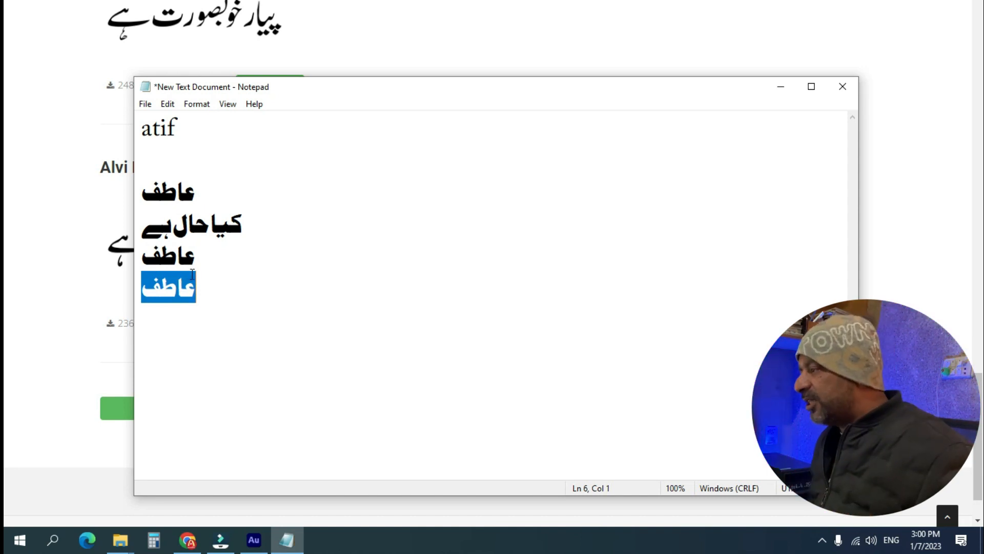
- Select all the text, change its font to AA Sameer Rafiya Unicode, and check the Urdu lines in that font
{"action": "left_click", "coordinate": [215, 295]}
{"action": "key", "text": "ctrl+a"}
{"action": "left_click", "coordinate": [200, 104]}
{"action": "left_click", "coordinate": [224, 135]}
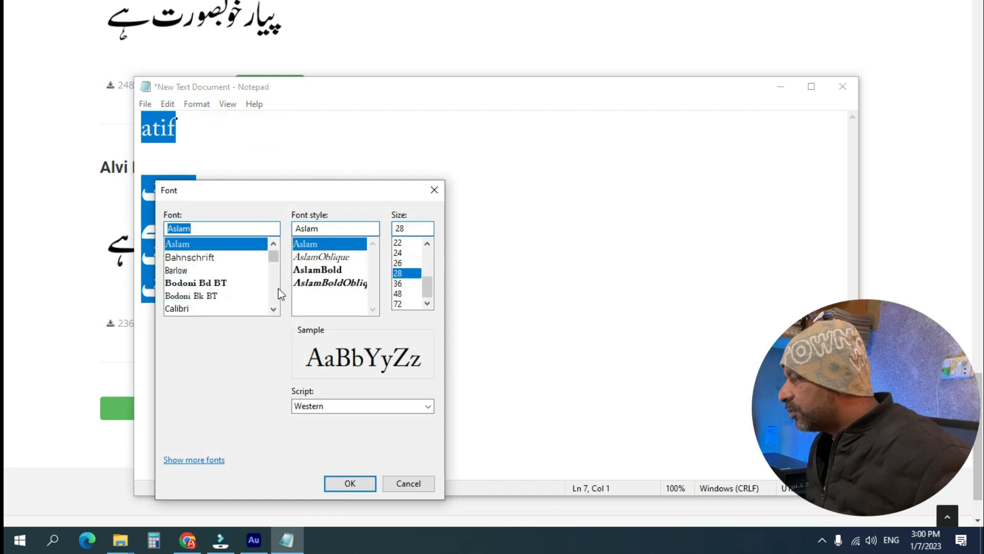
{"action": "scroll", "coordinate": [275, 310], "scroll_direction": "down", "scroll_amount": 3}
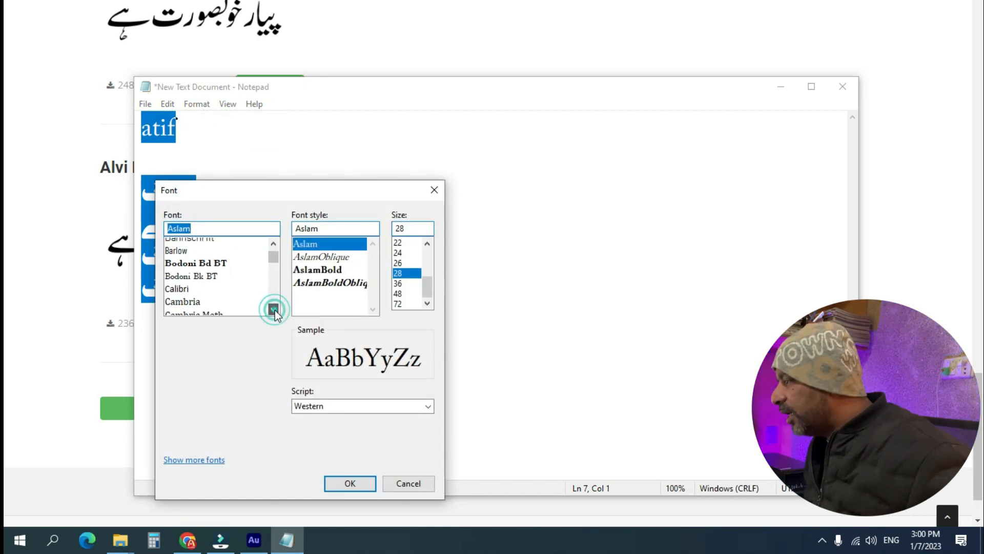
{"action": "type", "text": "aa"}
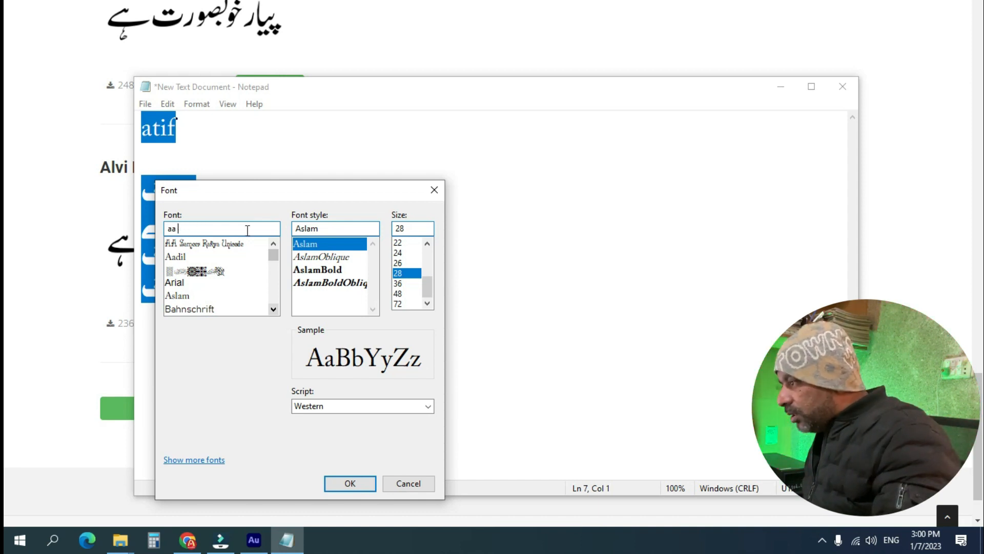
{"action": "left_click", "coordinate": [275, 309]}
{"action": "left_click", "coordinate": [274, 309]}
{"action": "left_click", "coordinate": [275, 307]}
{"action": "left_click", "coordinate": [272, 257]}
{"action": "left_click", "coordinate": [213, 245]}
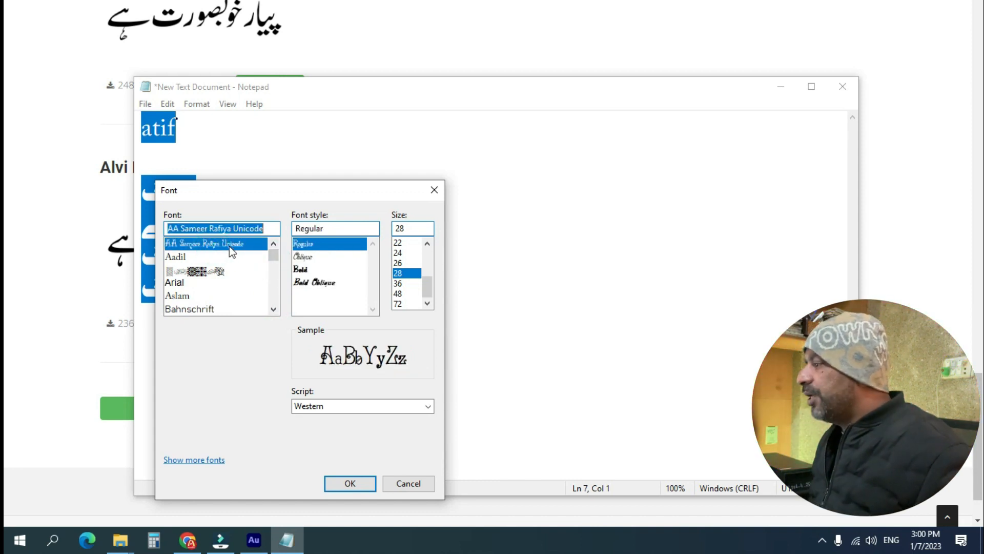
{"action": "left_click", "coordinate": [352, 483]}
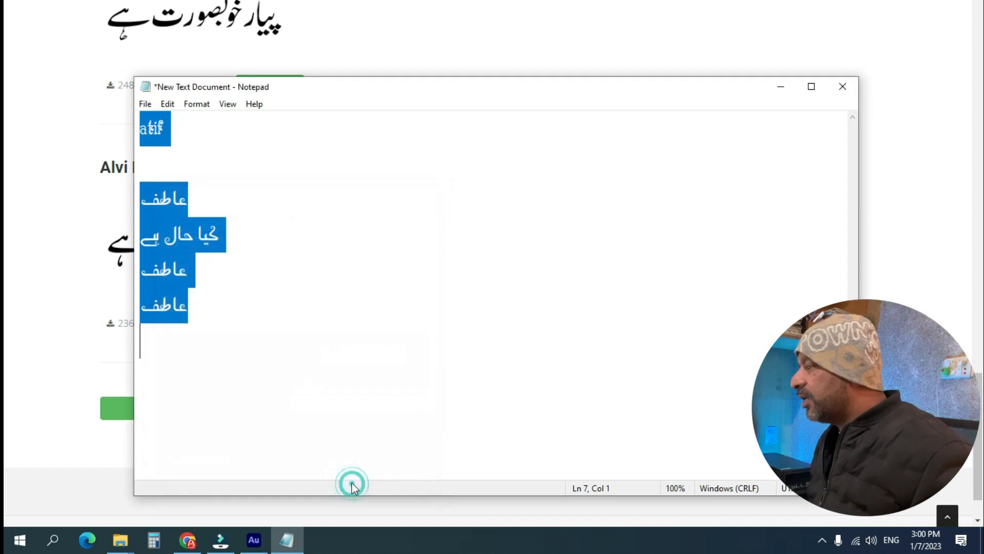
{"action": "left_click", "coordinate": [257, 322]}
{"action": "double_click", "coordinate": [219, 317]}
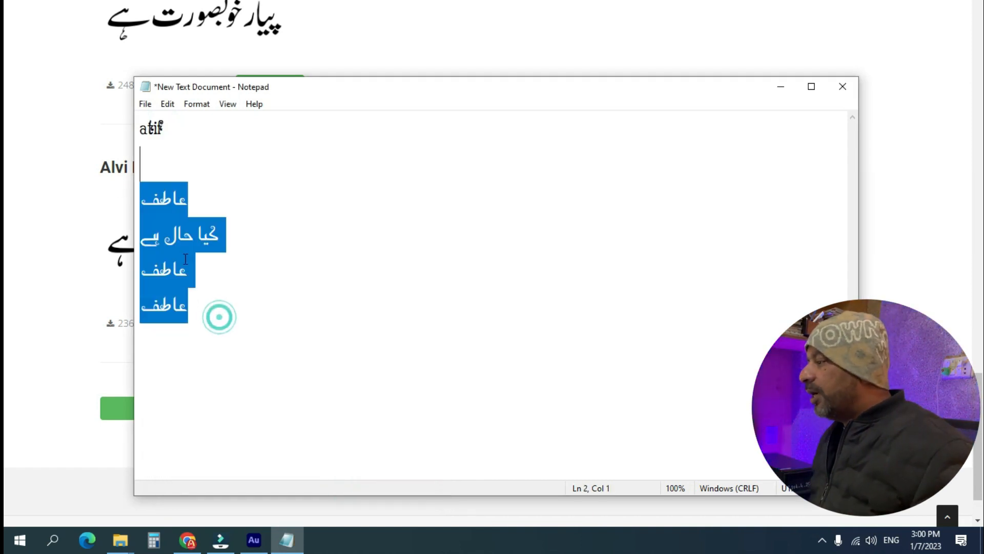
{"action": "left_click", "coordinate": [205, 283]}
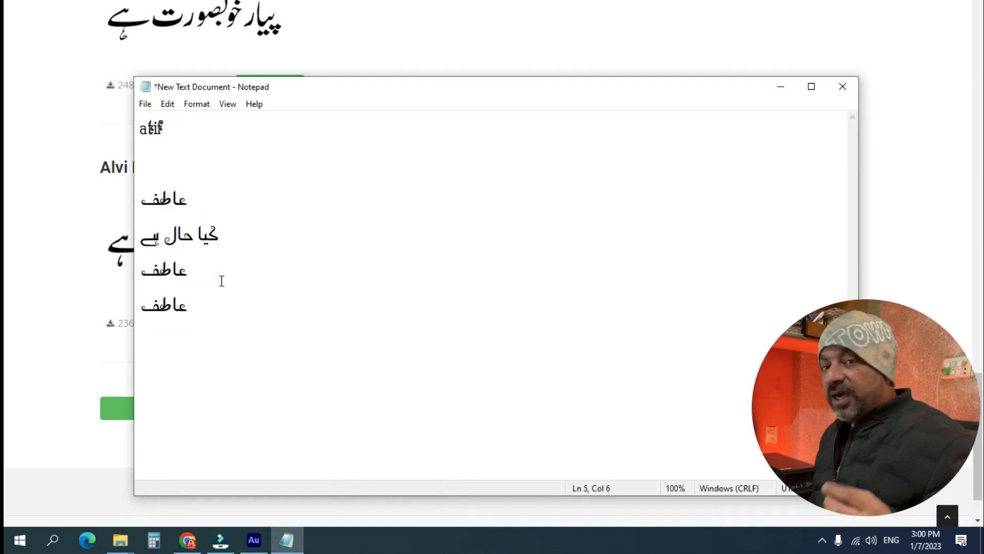
- Select the whole text, set its font to Jameel Noori Nastaleeq, and highlight the Urdu lines
{"action": "left_click", "coordinate": [203, 342]}
{"action": "key", "text": "ctrl+a"}
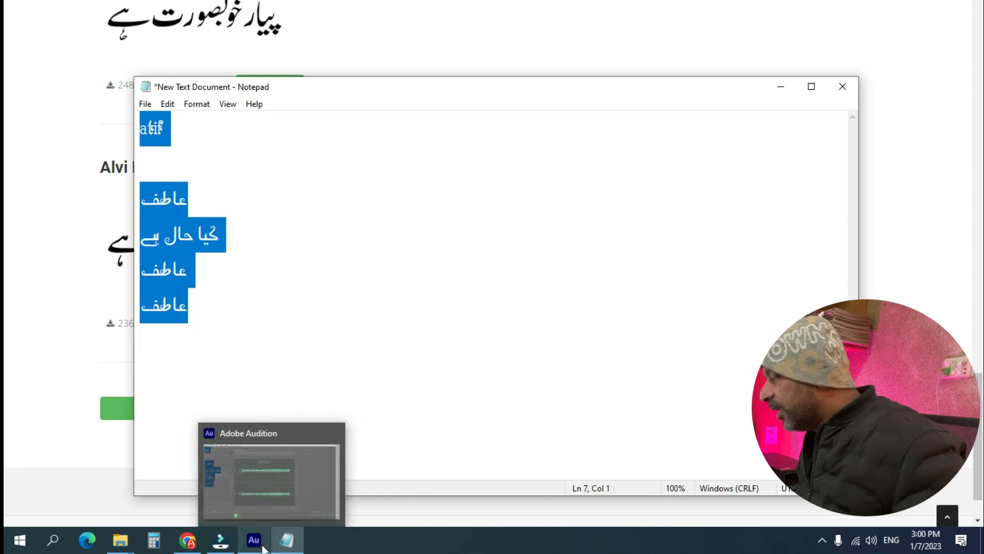
{"action": "left_click", "coordinate": [288, 540]}
{"action": "left_click", "coordinate": [295, 542]}
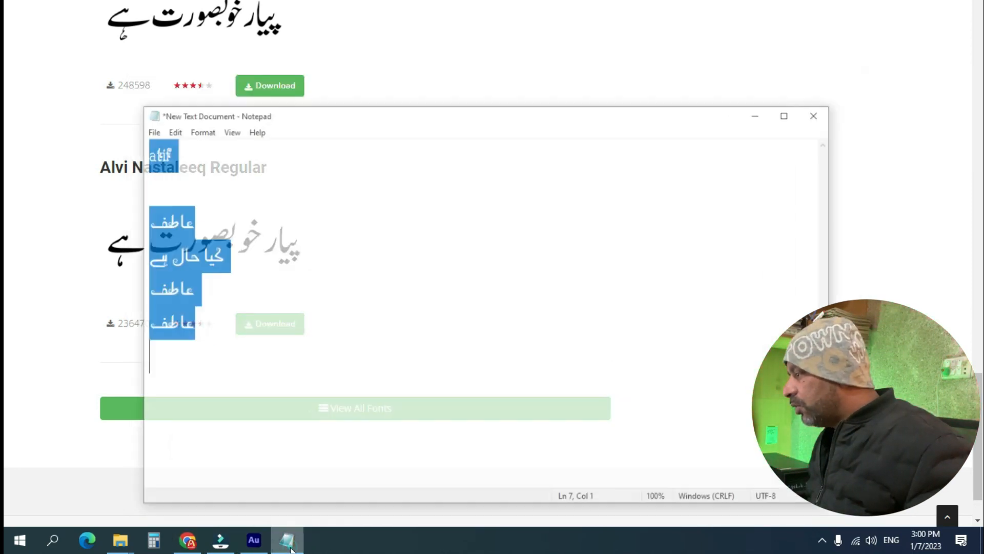
{"action": "left_click", "coordinate": [197, 104]}
{"action": "left_click", "coordinate": [214, 134]}
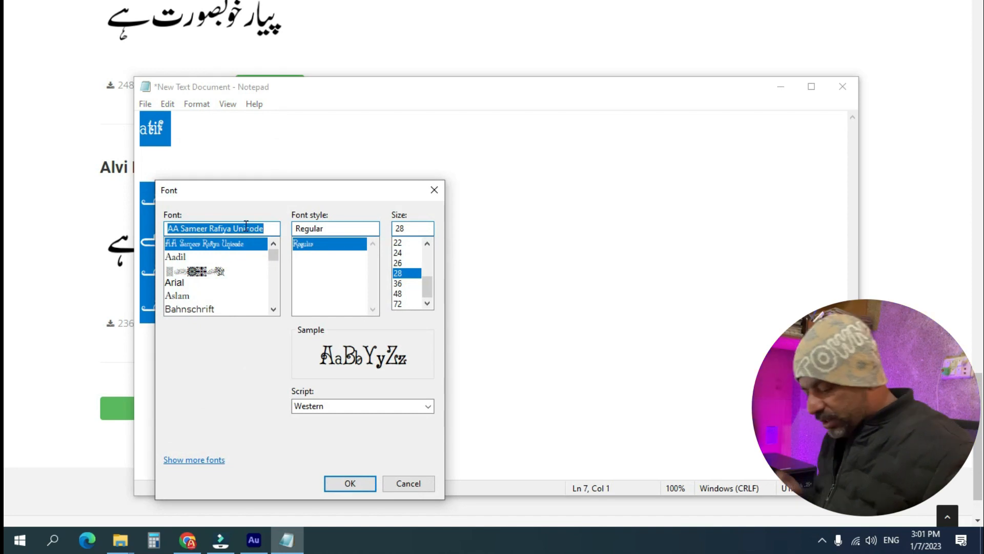
{"action": "type", "text": "jam"}
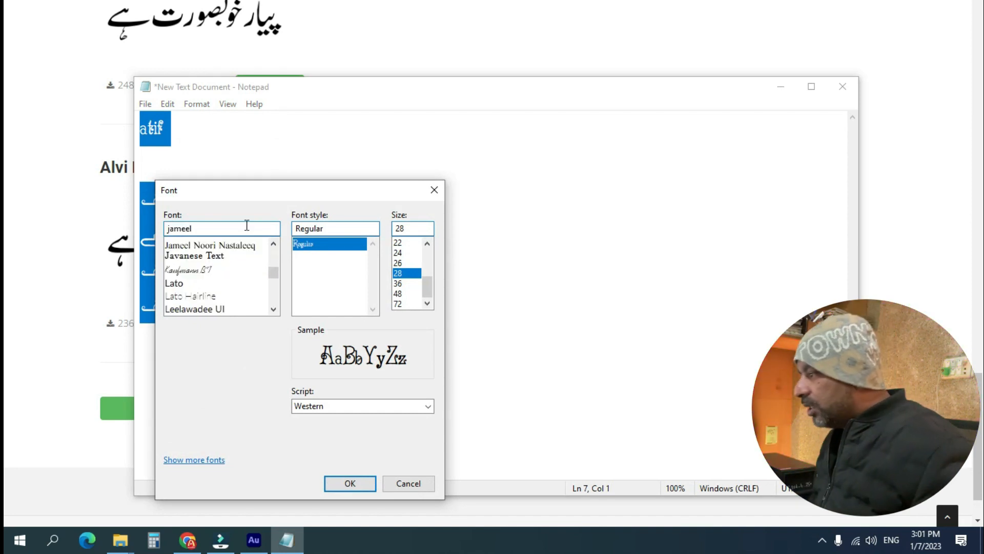
{"action": "type", "text": "eel"}
{"action": "left_click", "coordinate": [238, 248]}
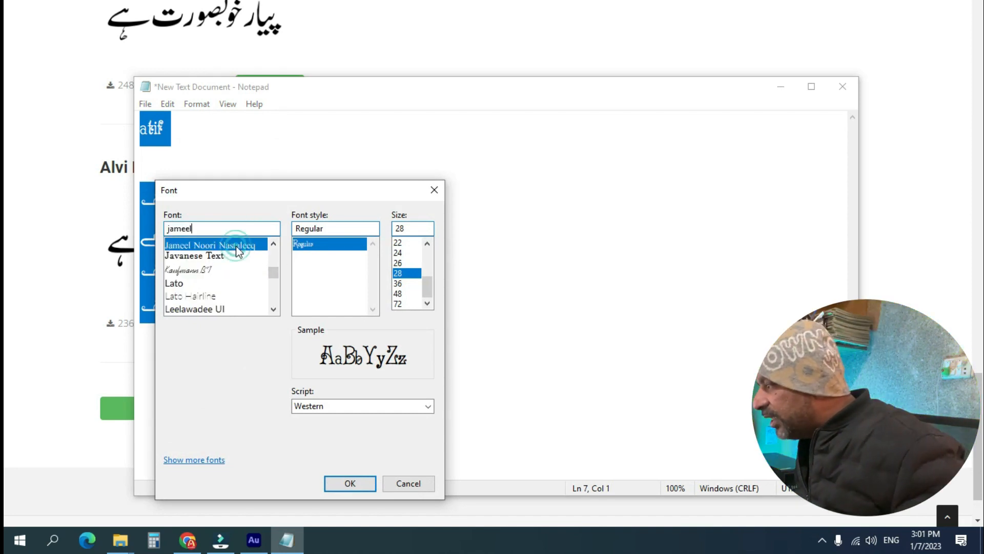
{"action": "left_click", "coordinate": [348, 484]}
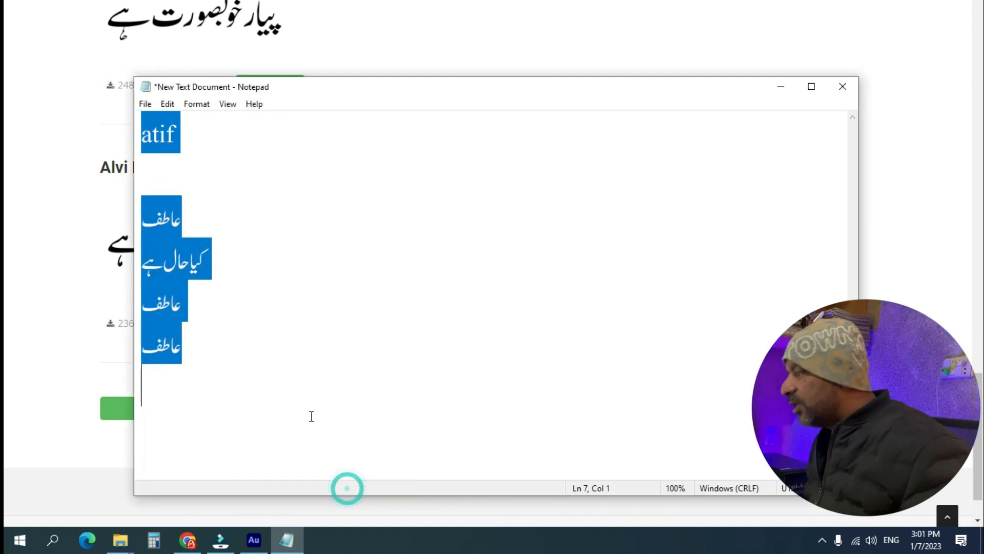
{"action": "left_click", "coordinate": [240, 309]}
{"action": "left_click_drag", "start_coordinate": [215, 355], "coordinate": [114, 183]}
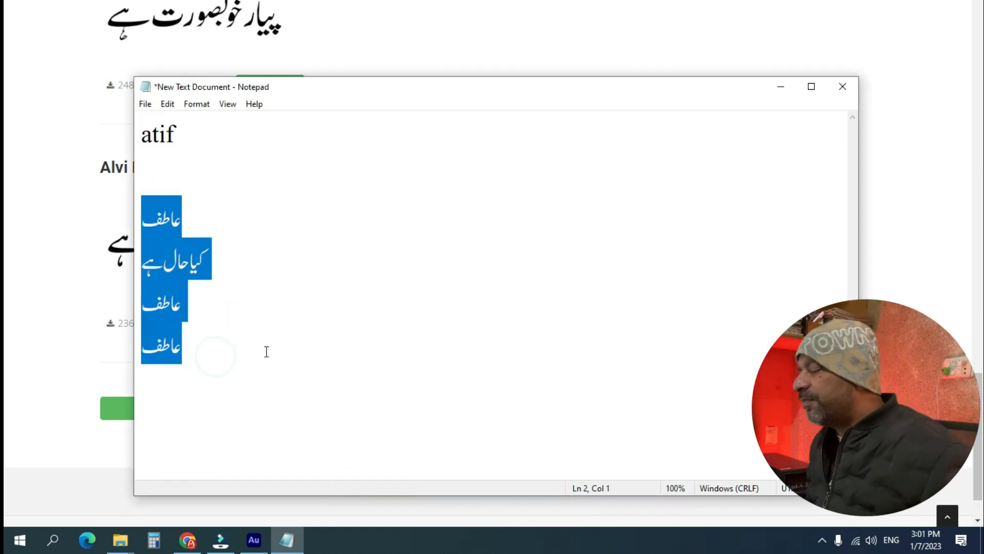